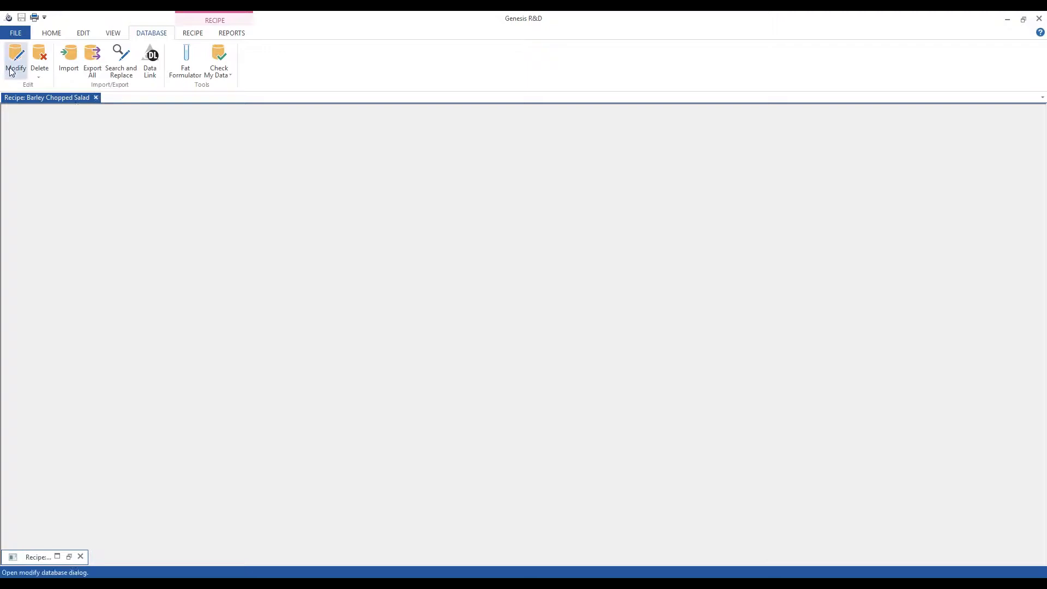
Open the database editor's list of groups and expand the Databases folder to view its contents.
{"action": "left_click", "coordinate": [59, 34]}
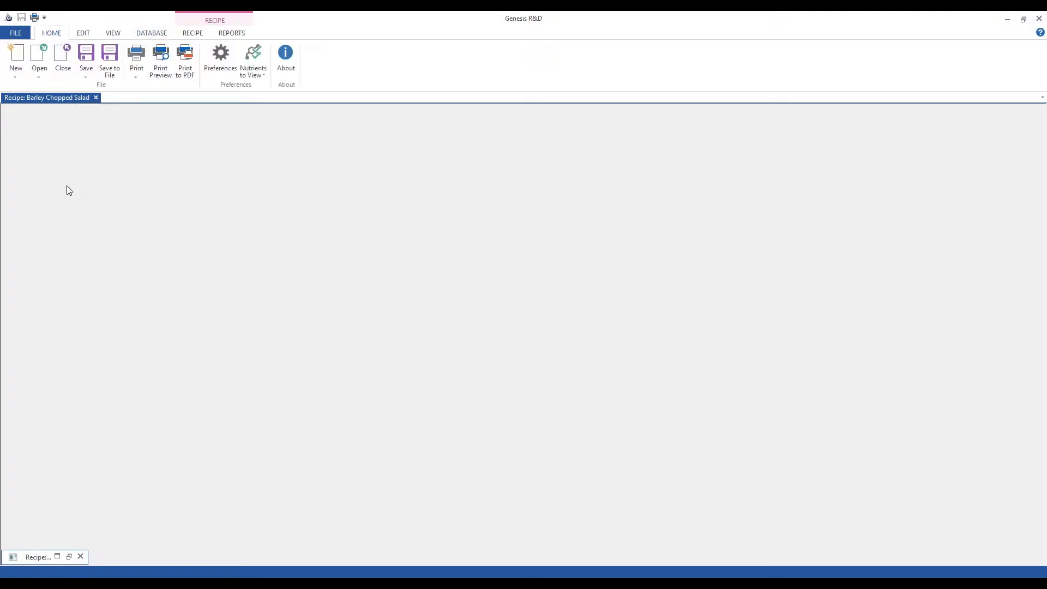
{"action": "left_click", "coordinate": [151, 34]}
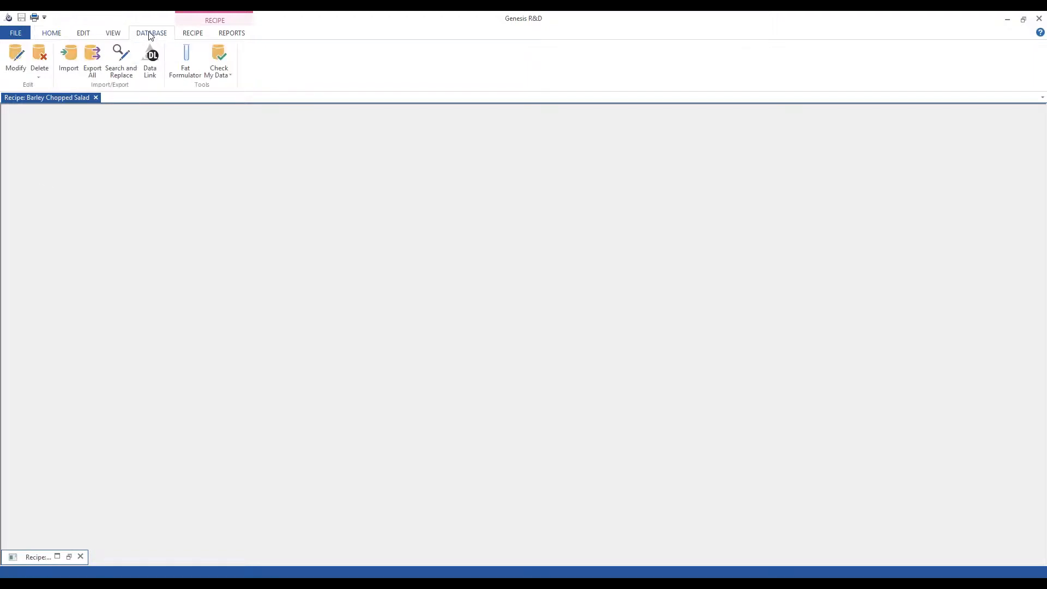
{"action": "left_click", "coordinate": [15, 61]}
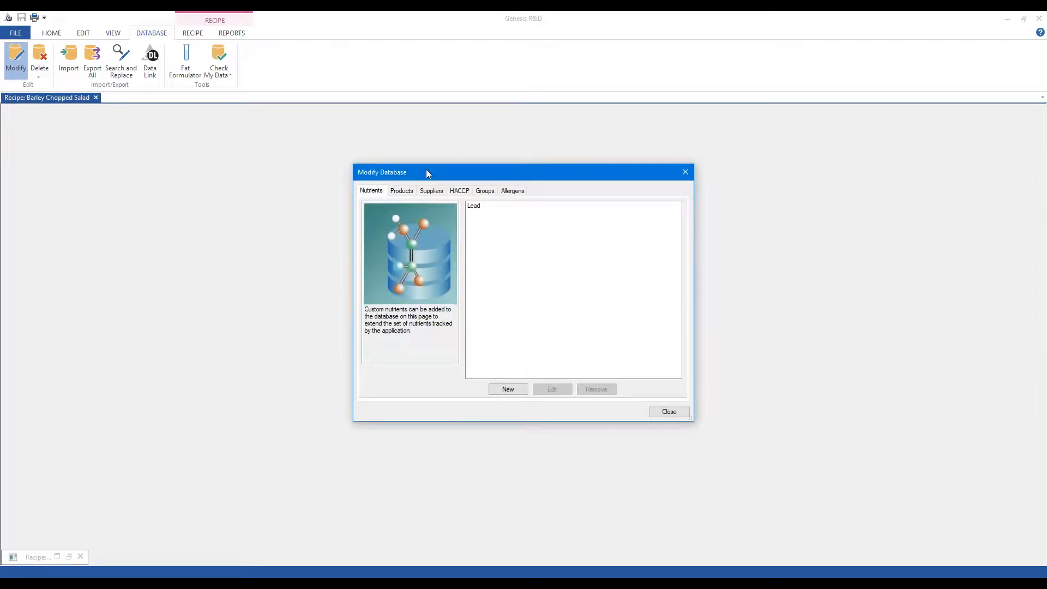
{"action": "left_click", "coordinate": [485, 191]}
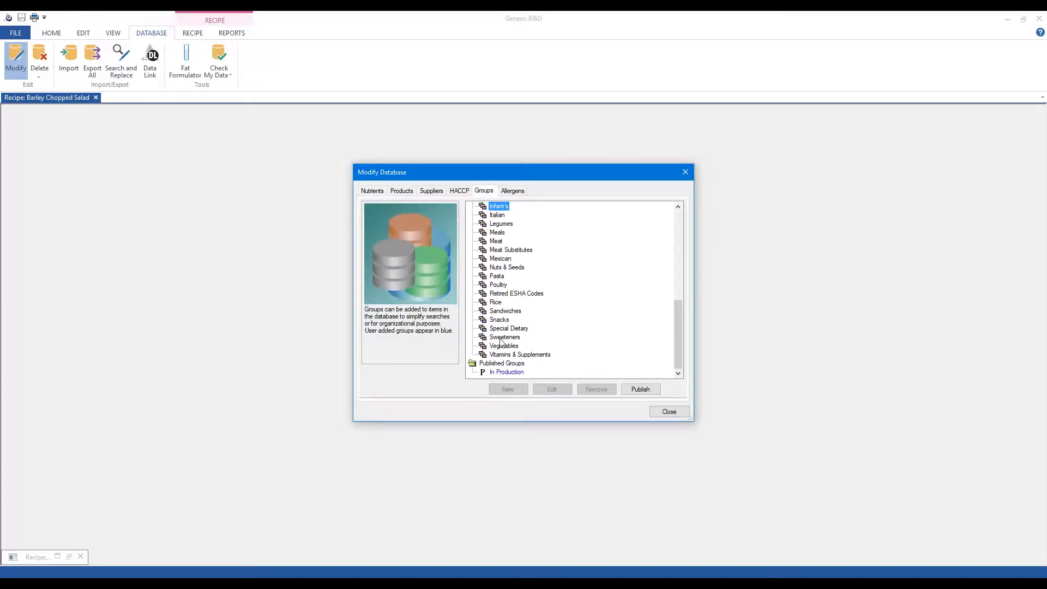
{"action": "scroll", "coordinate": [496, 343], "scroll_direction": "up", "scroll_amount": 10}
{"action": "scroll", "coordinate": [519, 339], "scroll_direction": "down", "scroll_amount": 5}
{"action": "scroll", "coordinate": [519, 340], "scroll_direction": "up", "scroll_amount": 5}
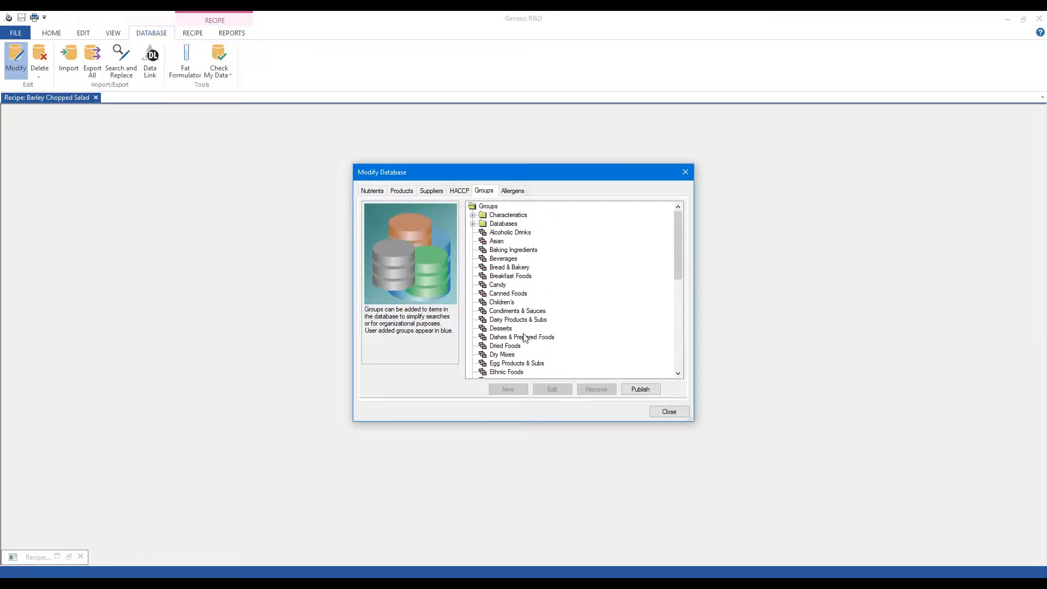
{"action": "left_click", "coordinate": [473, 223]}
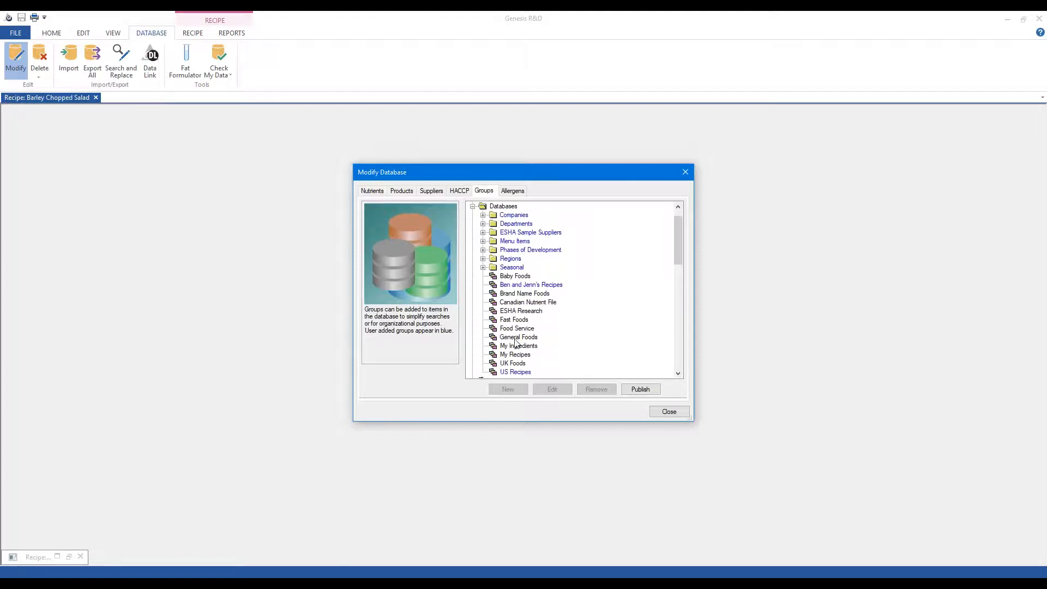
{"action": "scroll", "coordinate": [514, 342], "scroll_direction": "up", "scroll_amount": 1}
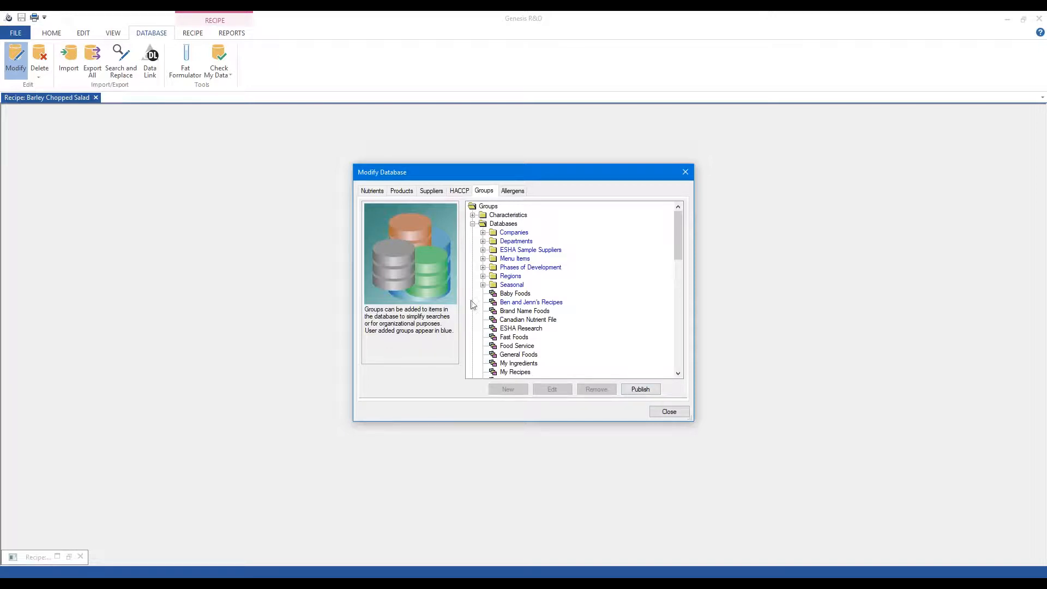
Create a folder named "New Folder for Webinar" inside the Databases folder.
{"action": "left_click", "coordinate": [490, 225]}
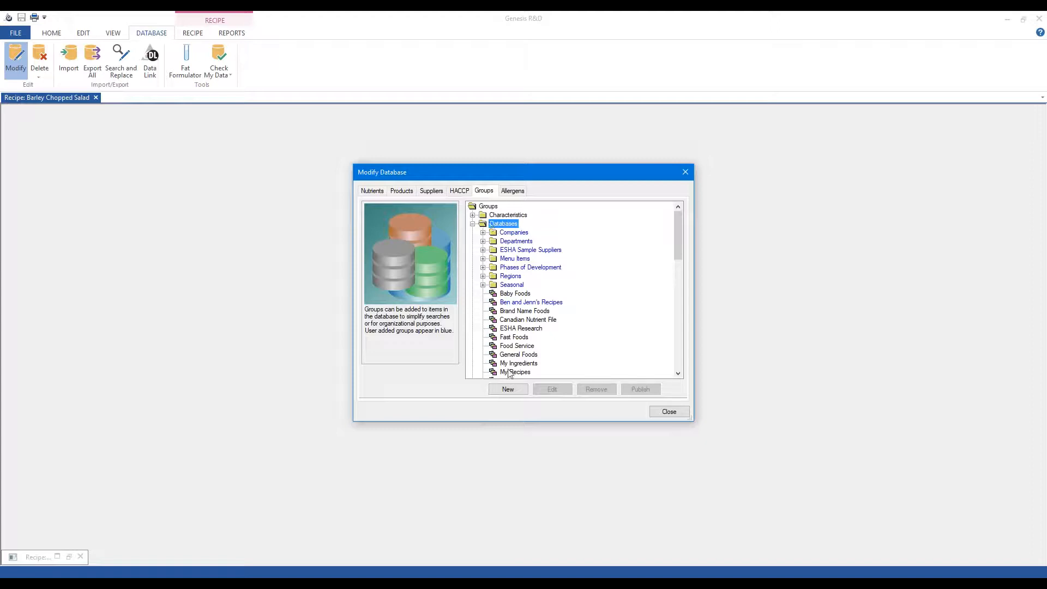
{"action": "left_click", "coordinate": [508, 389]}
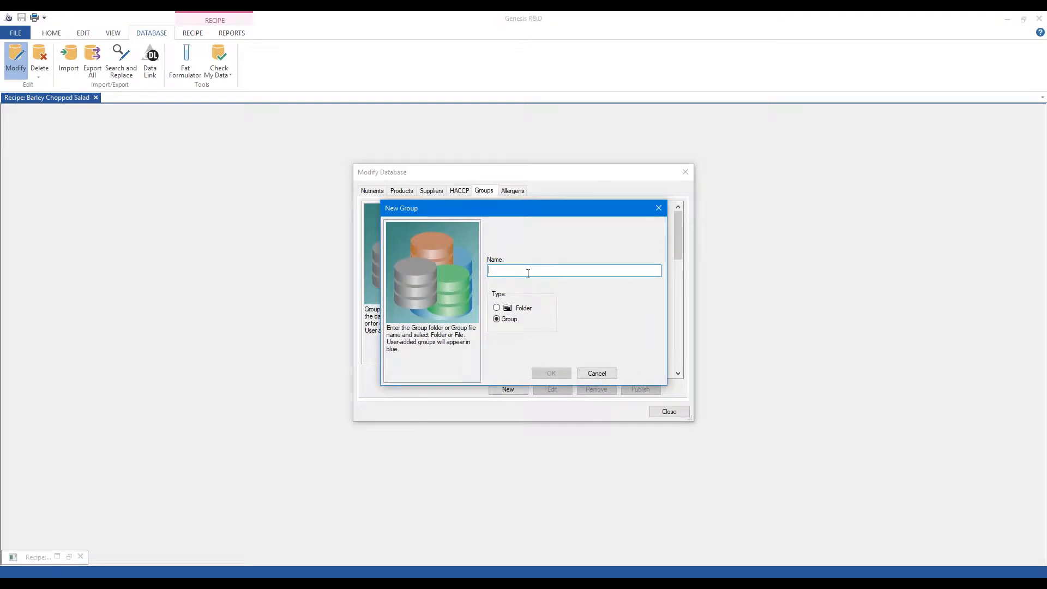
{"action": "type", "text": "New Fo"}
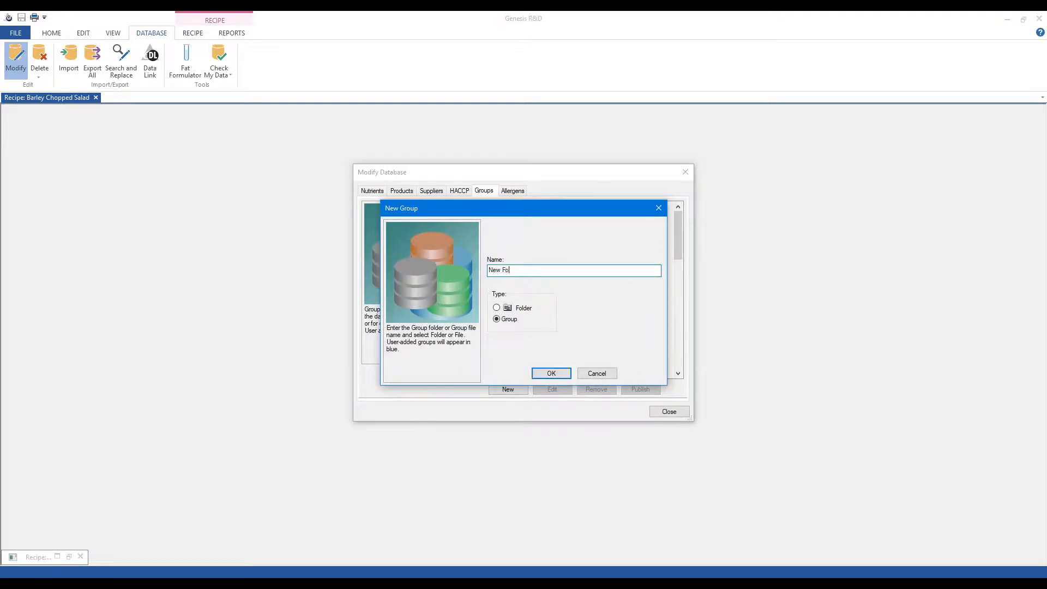
{"action": "type", "text": "lder for Webinar"}
{"action": "left_click", "coordinate": [496, 307]}
{"action": "left_click", "coordinate": [550, 373]}
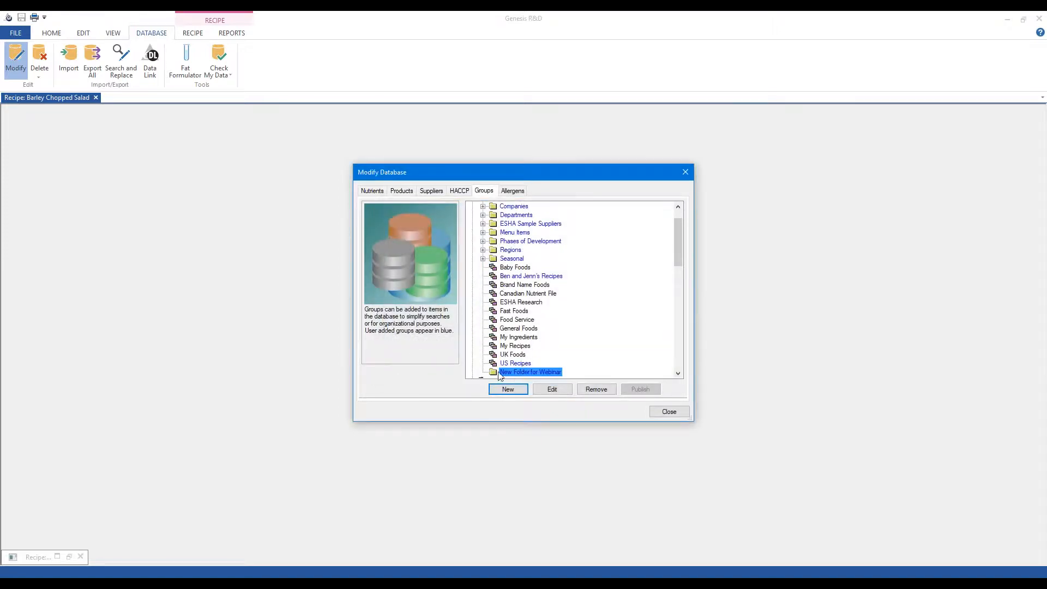
Create a group named "New Group for Webinar" inside New Folder for Webinar.
{"action": "scroll", "coordinate": [498, 371], "scroll_direction": "down", "scroll_amount": 1}
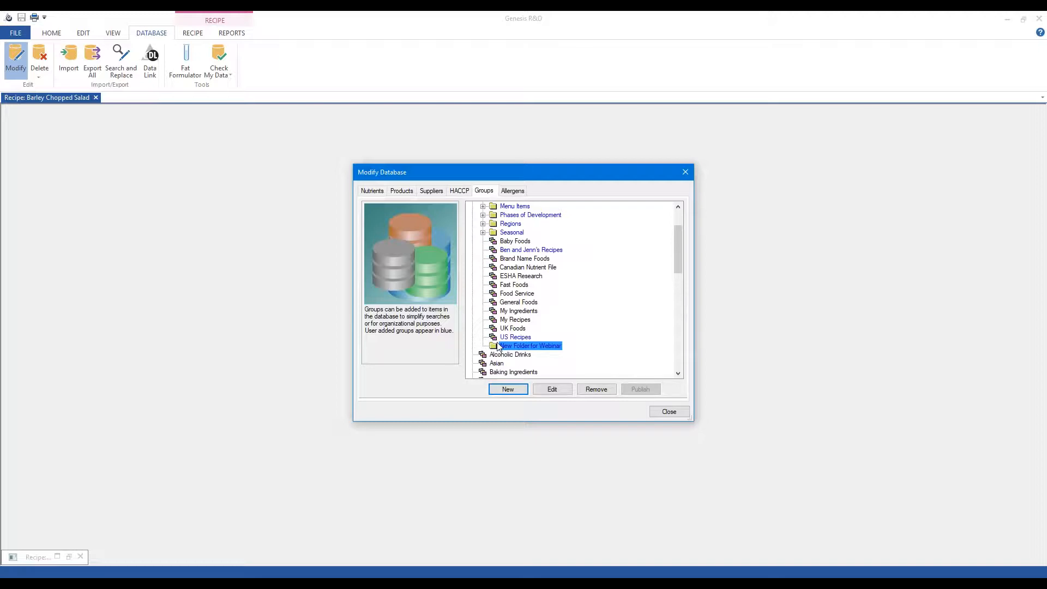
{"action": "left_click", "coordinate": [508, 389]}
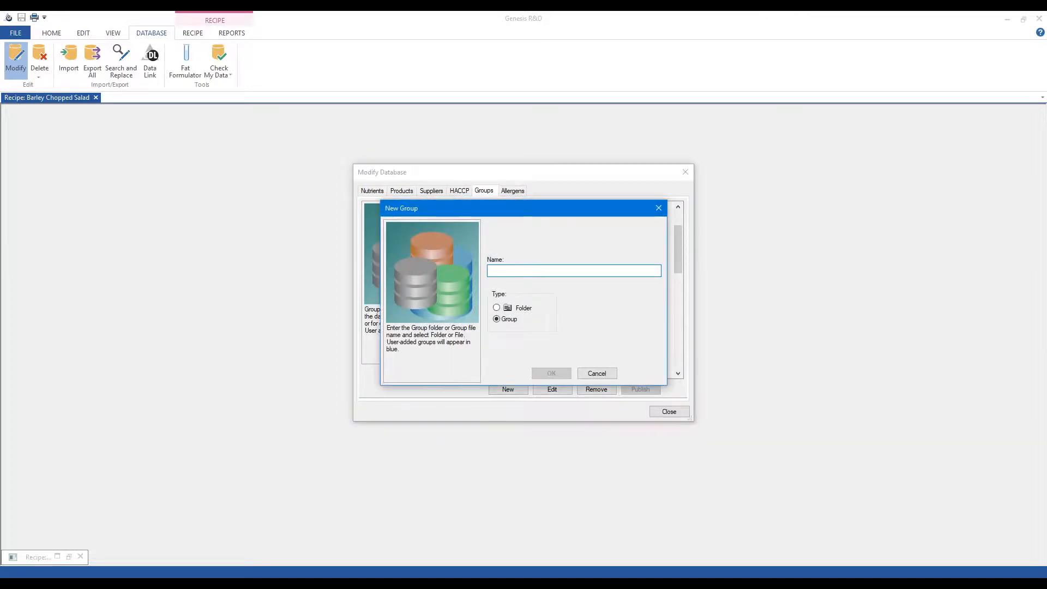
{"action": "type", "text": "New Gr"}
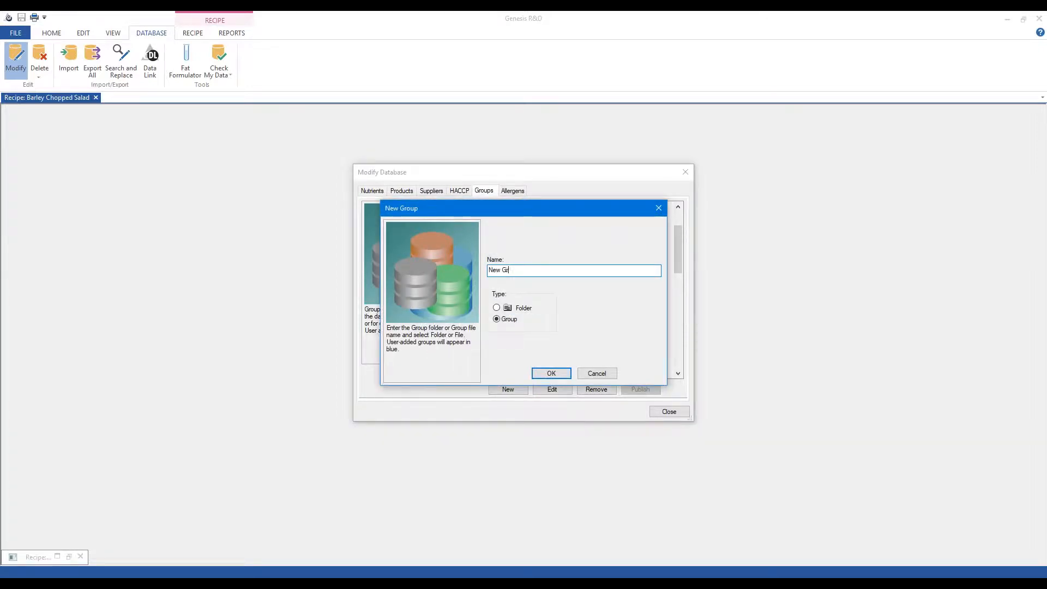
{"action": "type", "text": "oup for Webina"}
{"action": "left_click", "coordinate": [545, 373]}
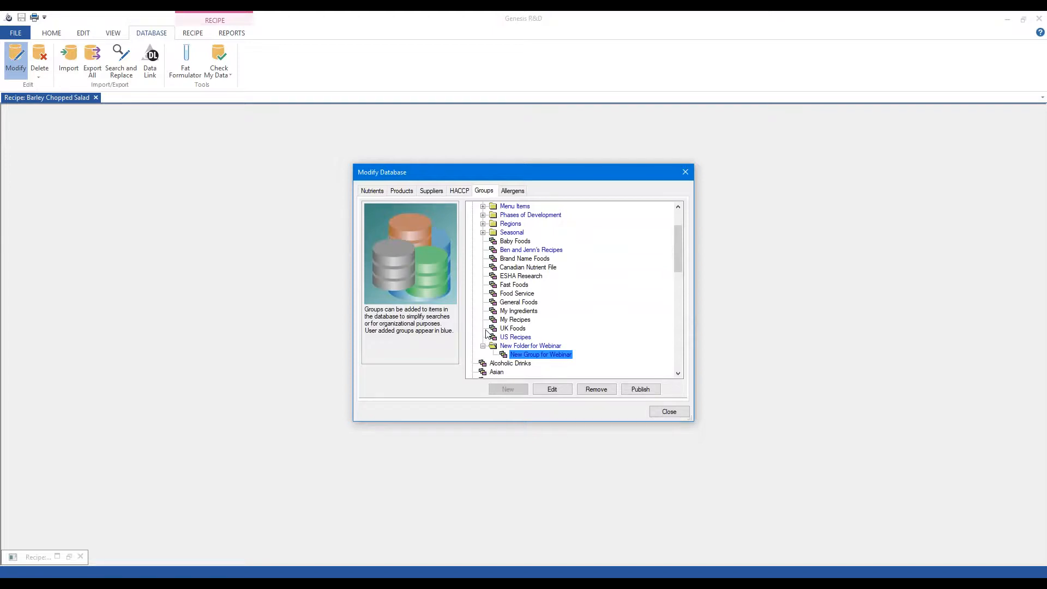
Examine the groups in the Seasonal and Regions folders, collapse Regions, and select the Spring group.
{"action": "scroll", "coordinate": [486, 333], "scroll_direction": "up", "scroll_amount": 2}
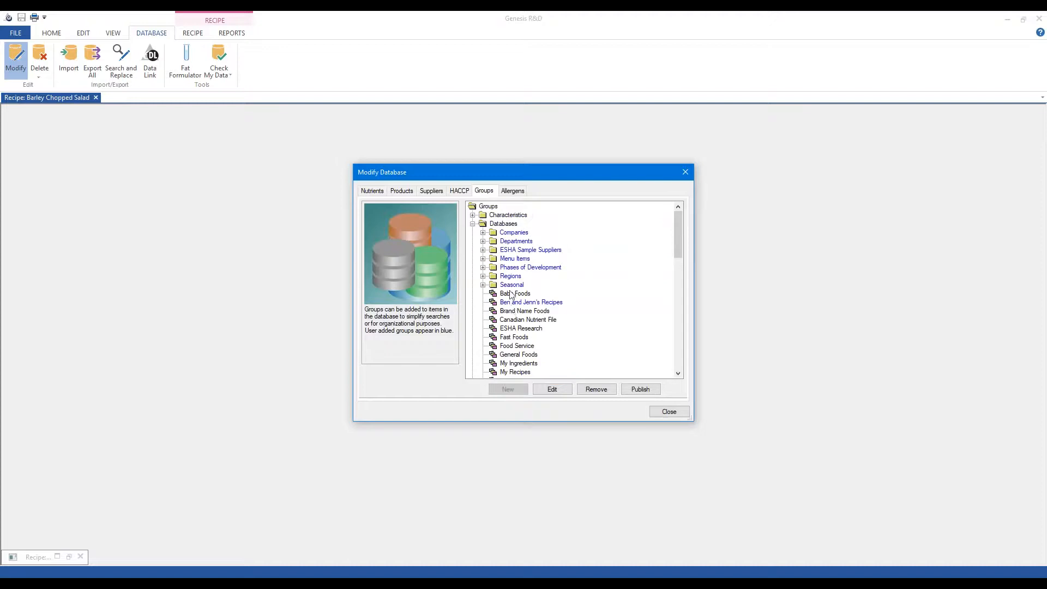
{"action": "left_click", "coordinate": [483, 285]}
{"action": "left_click", "coordinate": [482, 276]}
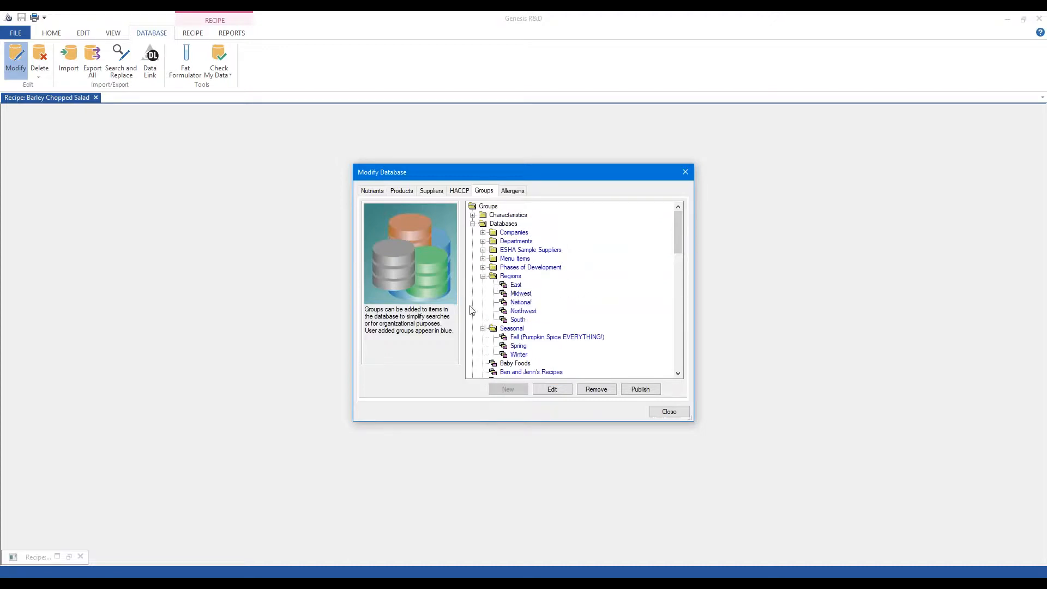
{"action": "left_click", "coordinate": [482, 276]}
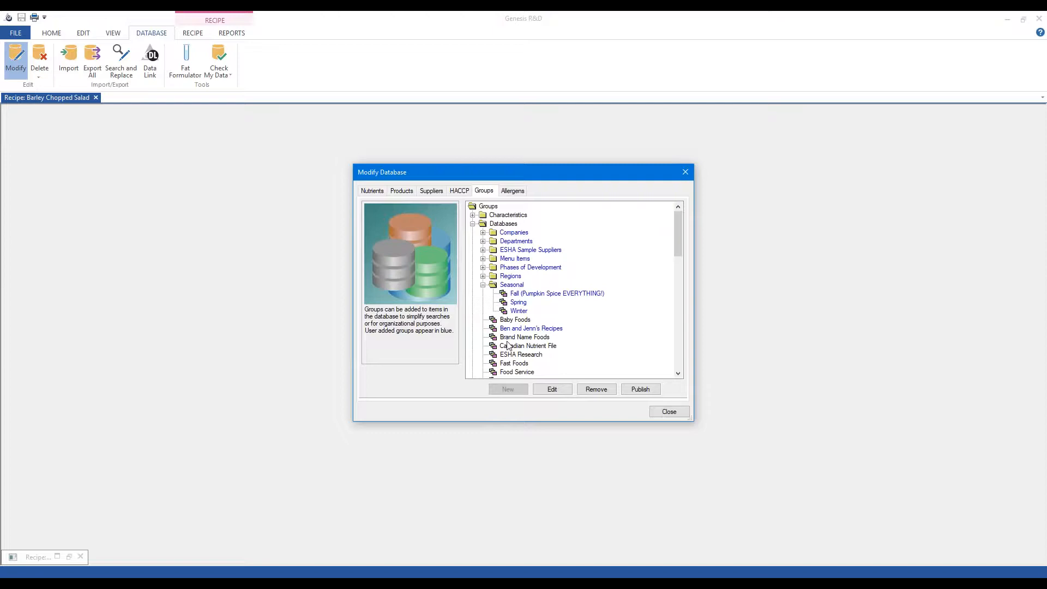
{"action": "left_click", "coordinate": [516, 304]}
Look through the full group list and locate New Folder for Webinar with the group inside it.
{"action": "scroll", "coordinate": [535, 334], "scroll_direction": "down", "scroll_amount": 10}
{"action": "scroll", "coordinate": [533, 336], "scroll_direction": "down", "scroll_amount": 8}
{"action": "scroll", "coordinate": [534, 335], "scroll_direction": "up", "scroll_amount": 6}
{"action": "scroll", "coordinate": [532, 336], "scroll_direction": "up", "scroll_amount": 6}
{"action": "left_click", "coordinate": [532, 336]}
{"action": "left_click", "coordinate": [534, 328]}
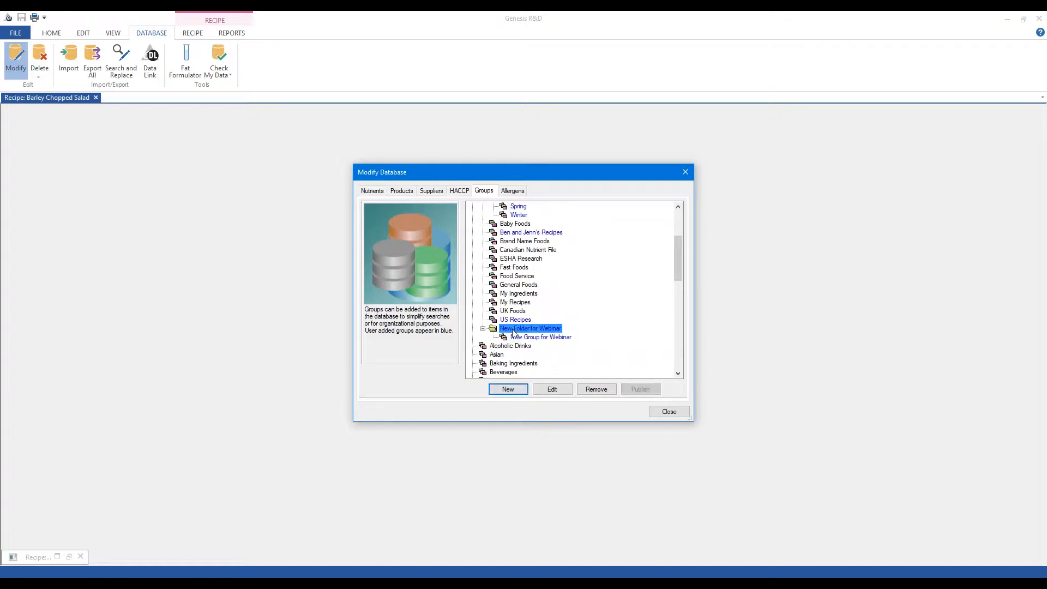
{"action": "left_click", "coordinate": [527, 338]}
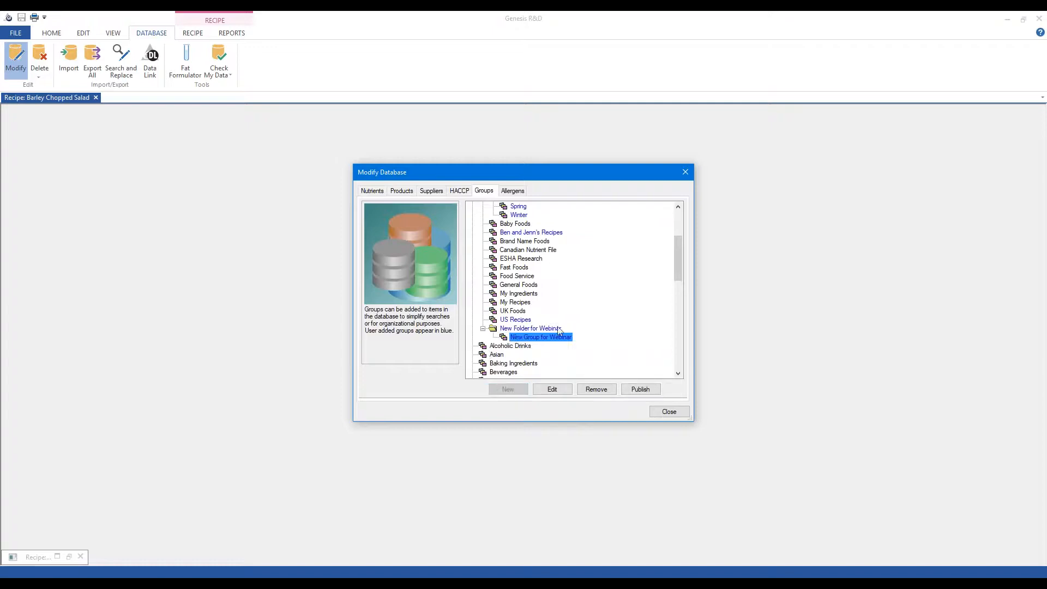
Publish the Approved group in the Phases of Development folder and compare it with In Production.
{"action": "scroll", "coordinate": [550, 323], "scroll_direction": "up", "scroll_amount": 4}
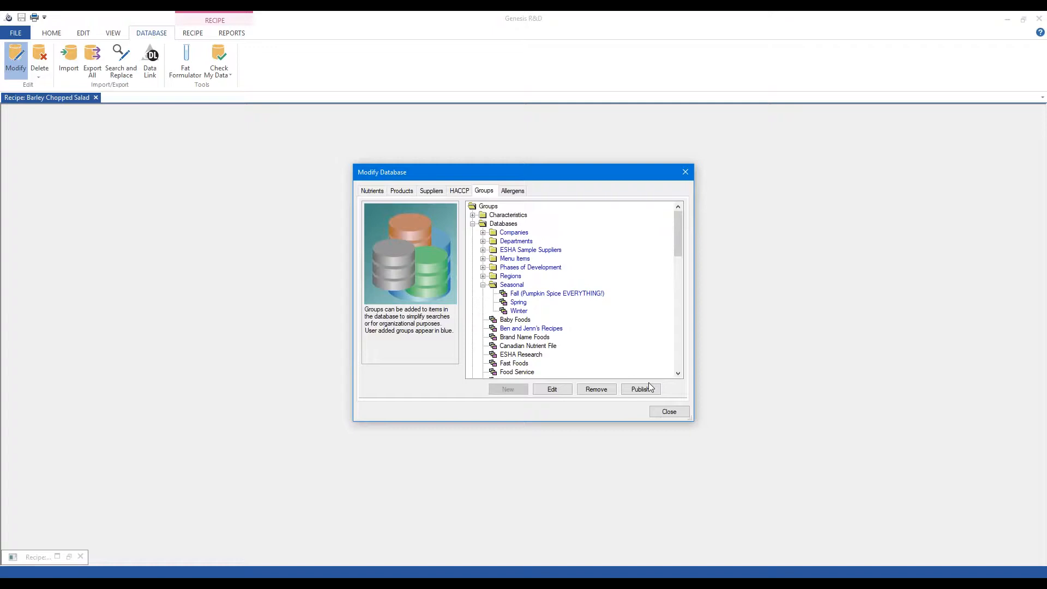
{"action": "left_click", "coordinate": [483, 267]}
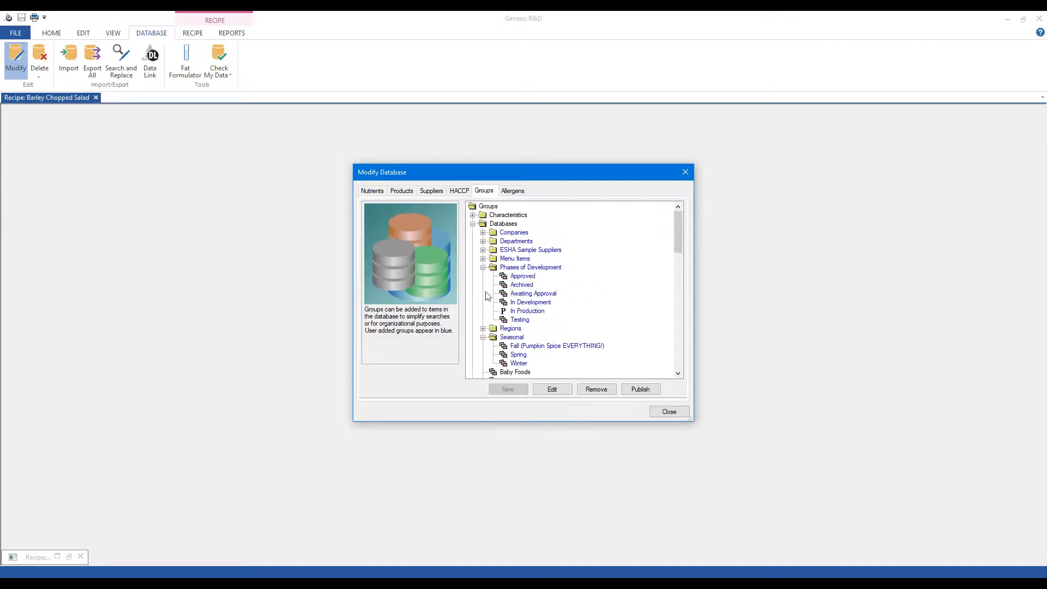
{"action": "left_click", "coordinate": [522, 276]}
{"action": "left_click", "coordinate": [641, 389]}
{"action": "left_click", "coordinate": [527, 311]}
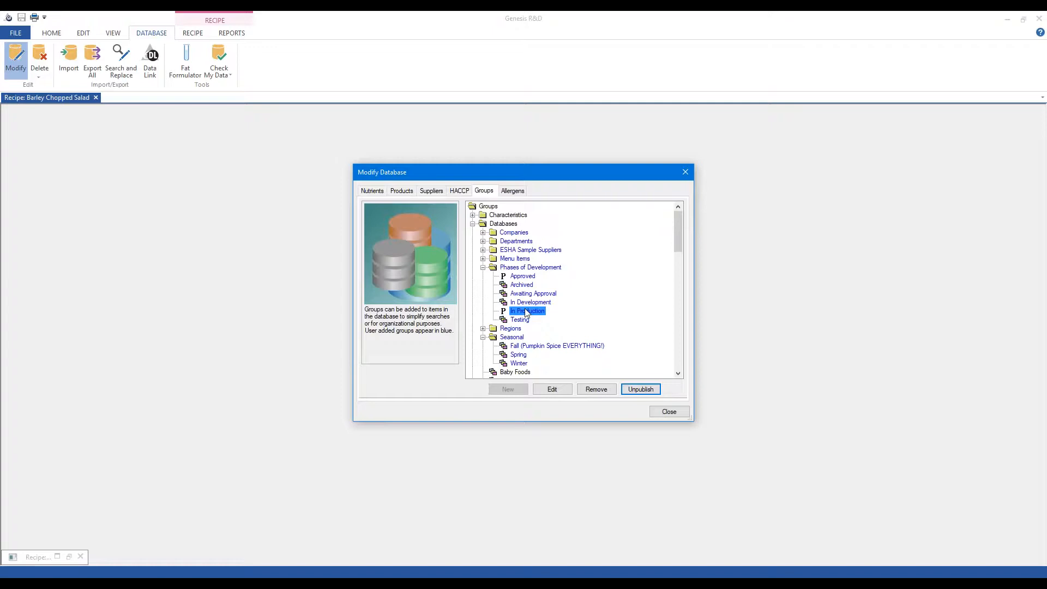
Unpublish the Approved group and check the neighbouring groups in Phases of Development.
{"action": "left_click", "coordinate": [520, 279]}
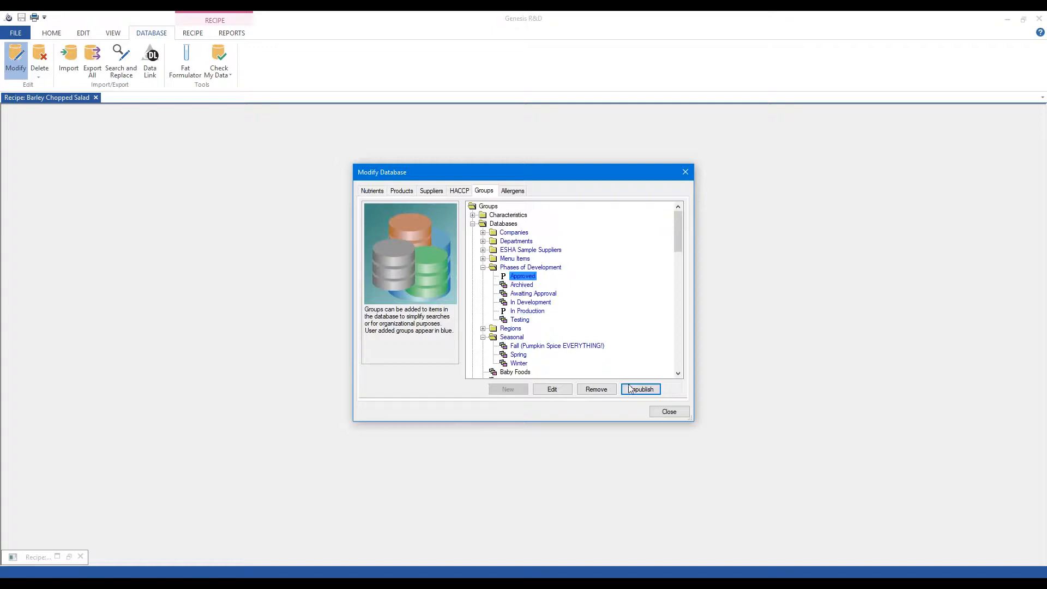
{"action": "left_click", "coordinate": [634, 388]}
{"action": "left_click", "coordinate": [517, 297]}
{"action": "left_click", "coordinate": [532, 312]}
{"action": "left_click", "coordinate": [520, 285]}
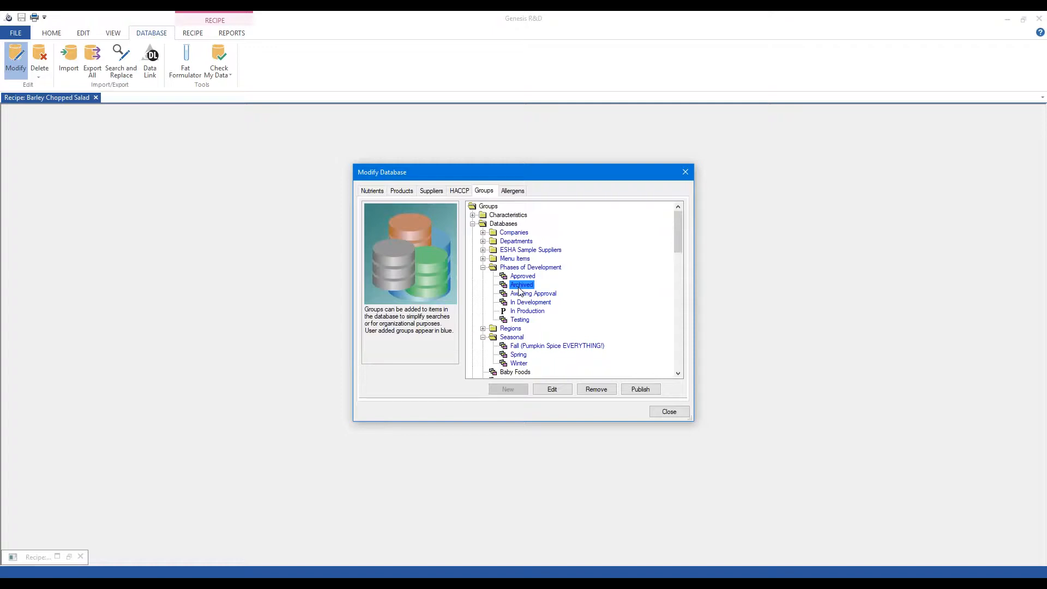
Close the database editor and view the preferences for groups assigned to new ingredients.
{"action": "left_click", "coordinate": [669, 412]}
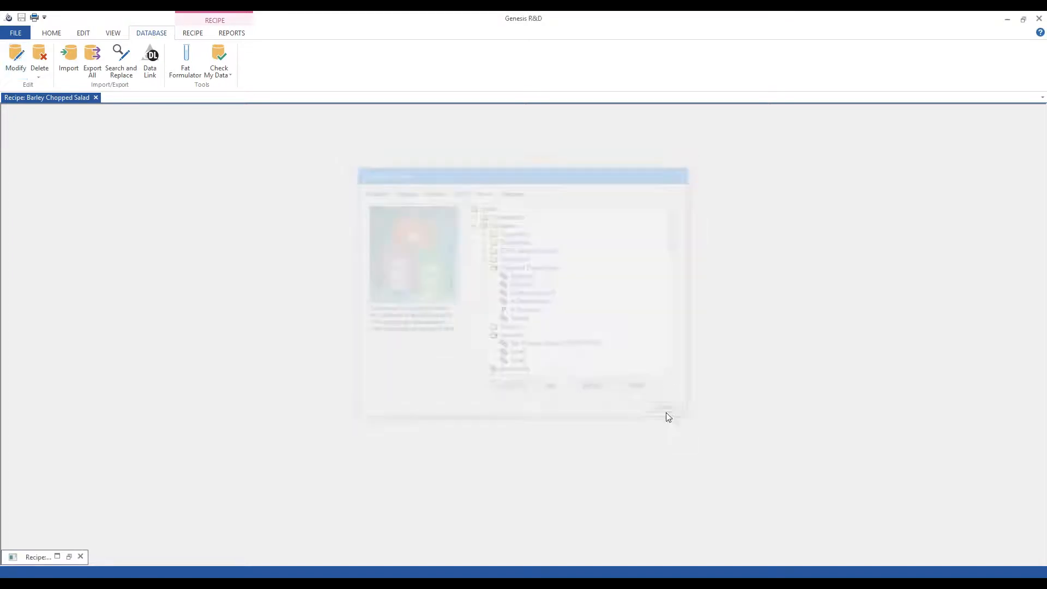
{"action": "left_click", "coordinate": [52, 34]}
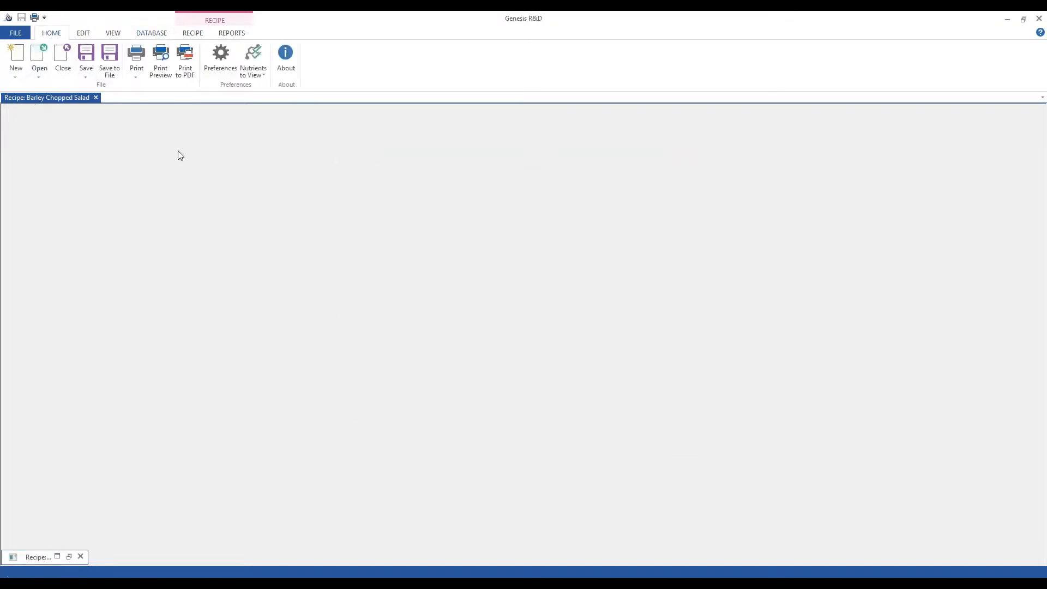
{"action": "left_click", "coordinate": [211, 53]}
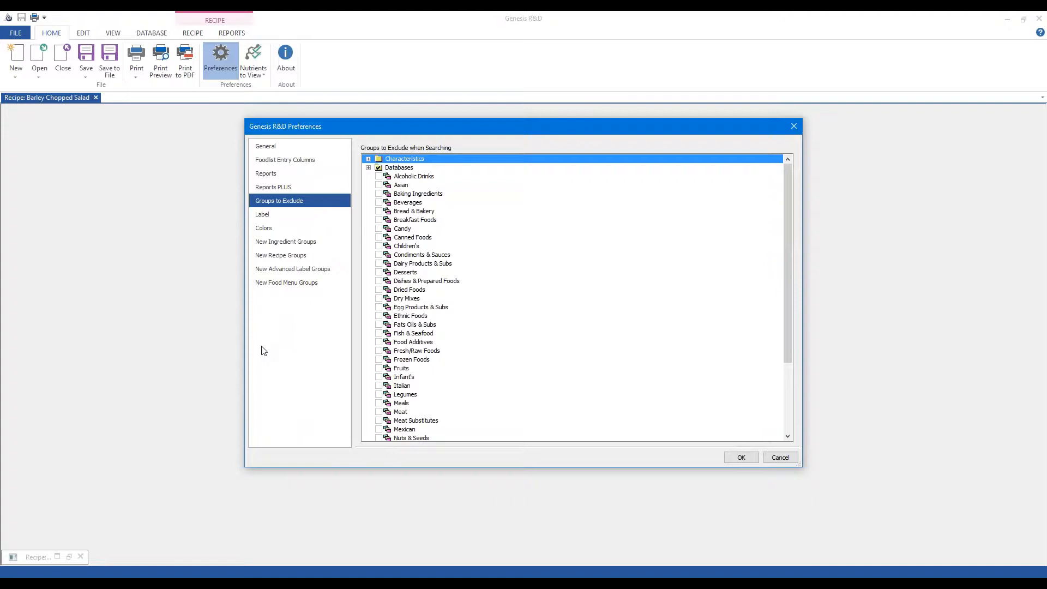
{"action": "left_click", "coordinate": [276, 241]}
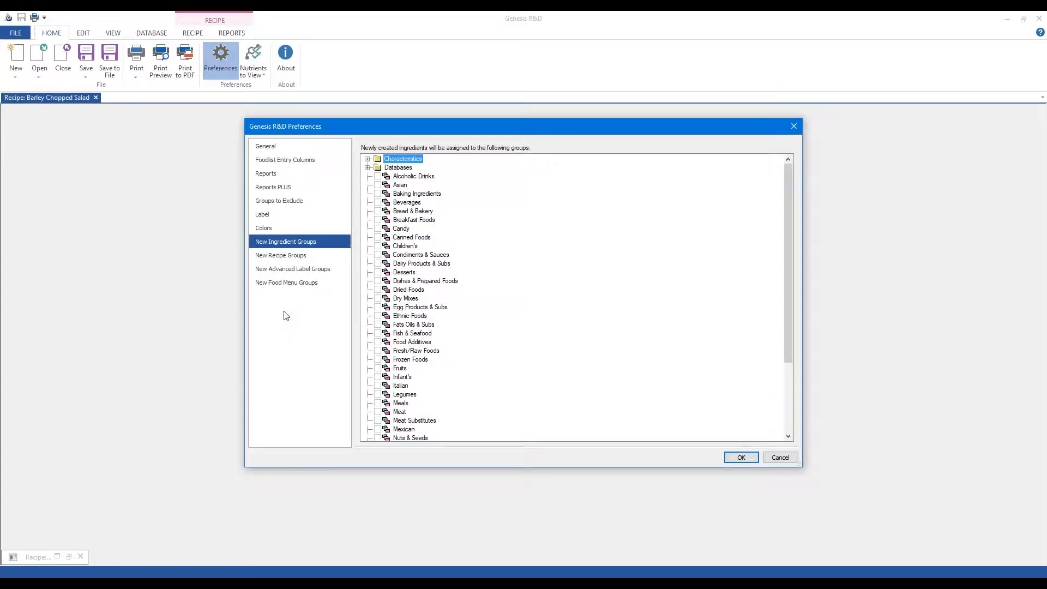
In the New Recipe Groups preferences, mark Northwest under Regions for newly created recipes, and discard the change.
{"action": "left_click", "coordinate": [287, 254]}
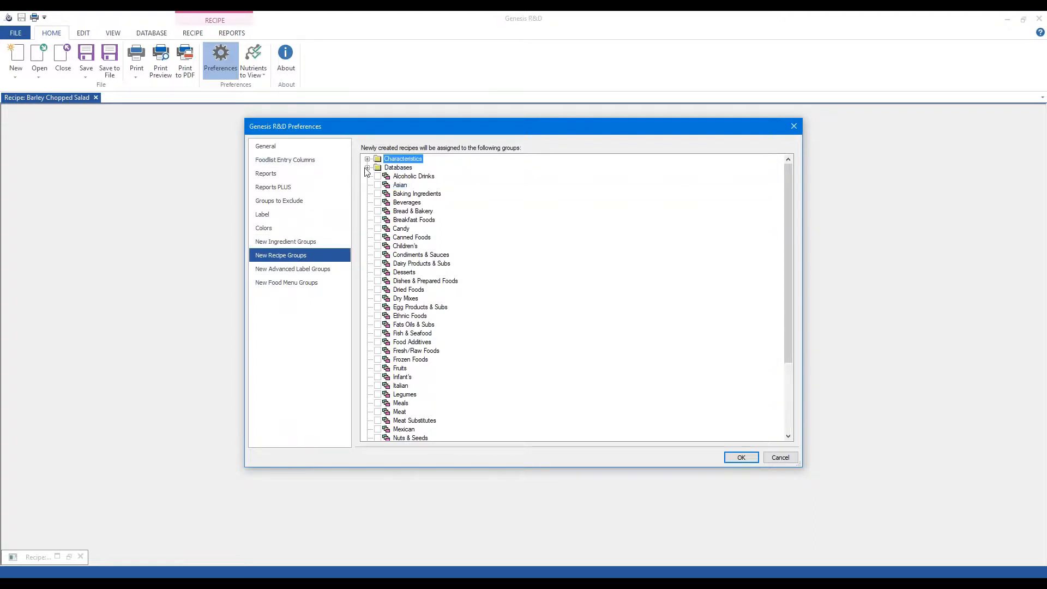
{"action": "left_click", "coordinate": [366, 167]}
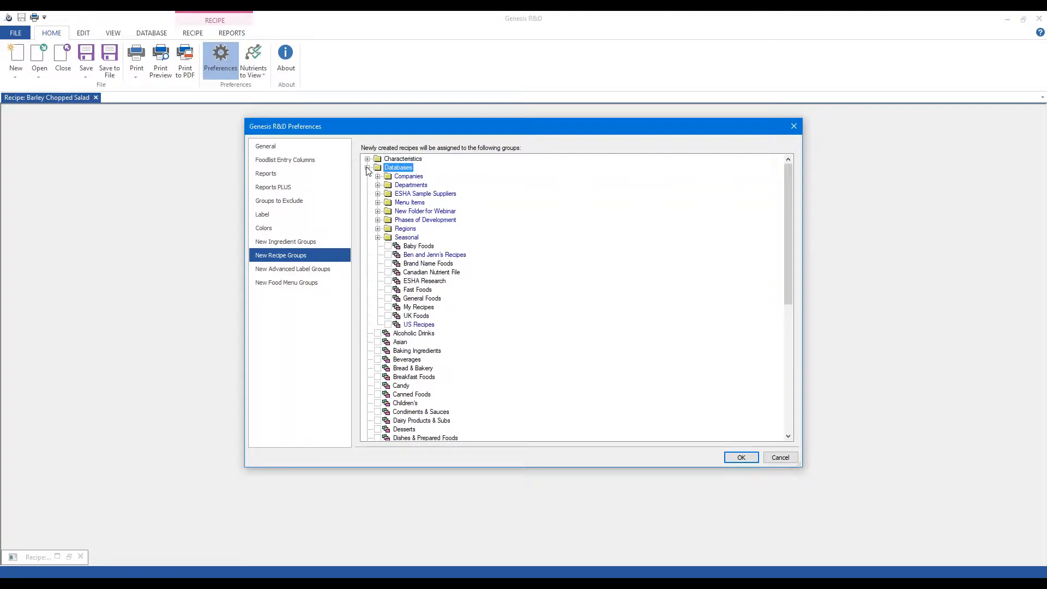
{"action": "left_click", "coordinate": [377, 228]}
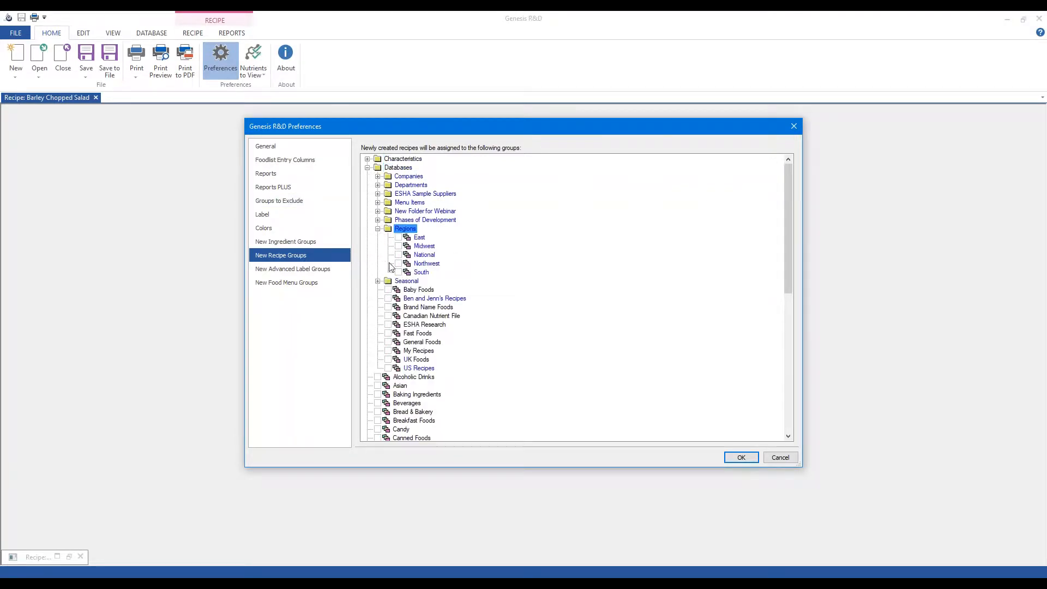
{"action": "left_click", "coordinate": [398, 263]}
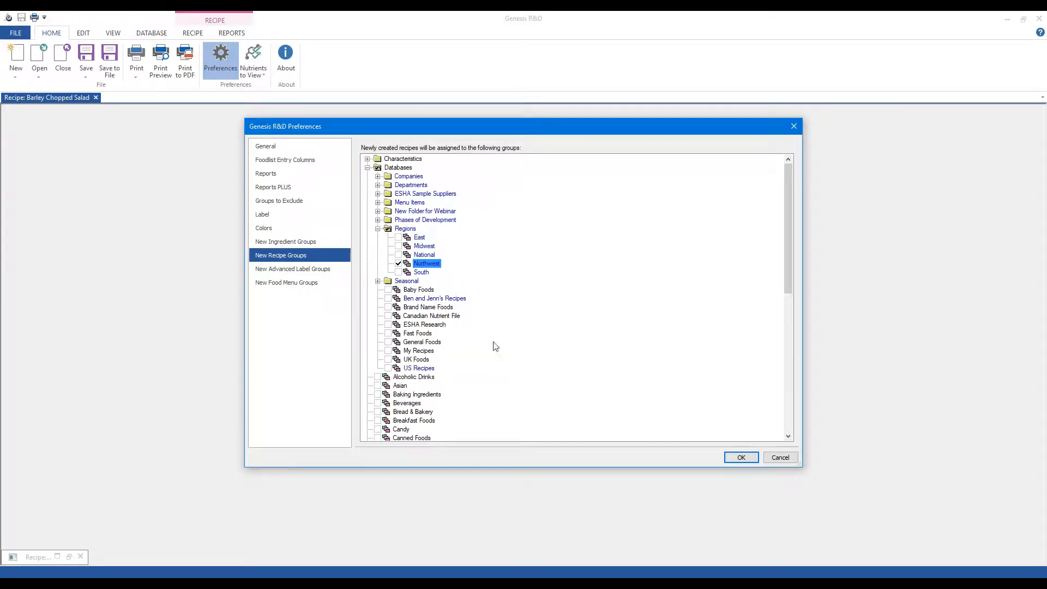
{"action": "left_click", "coordinate": [780, 458]}
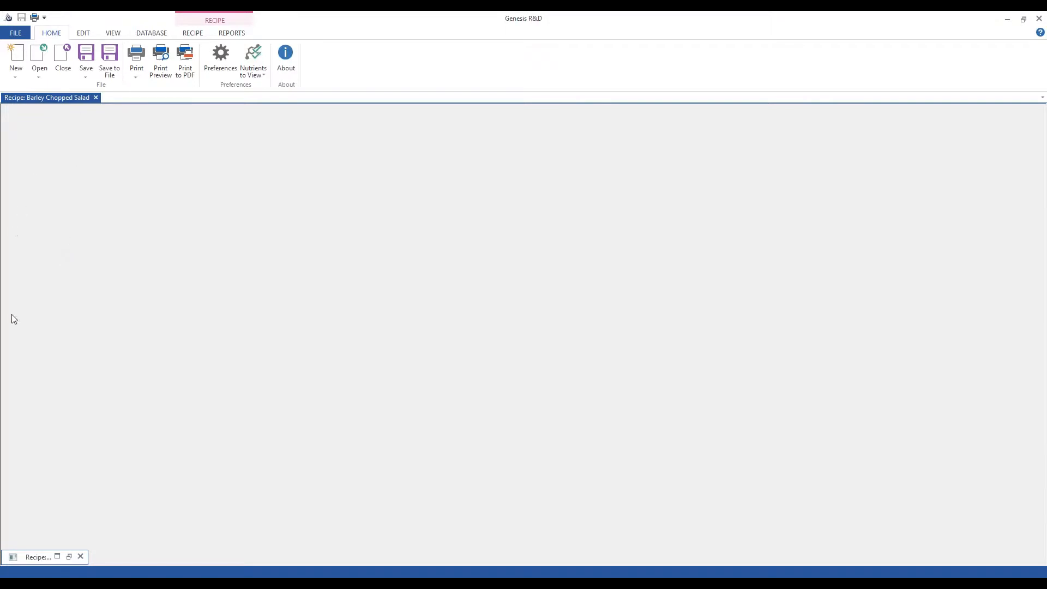
Restore the minimized Barley Chopped Salad recipe window.
{"action": "left_click", "coordinate": [68, 557]}
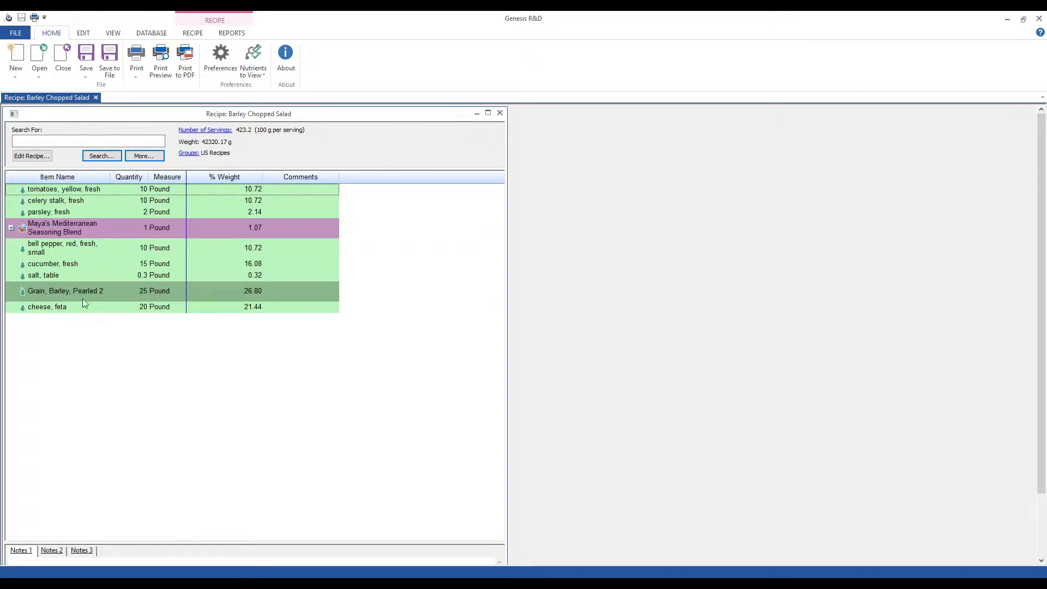
Open the group assignments in the Barley Chopped Salad recipe's information and list the groups under Databases.
{"action": "left_click", "coordinate": [33, 156]}
{"action": "left_click_drag", "start_coordinate": [359, 71], "coordinate": [110, 82]}
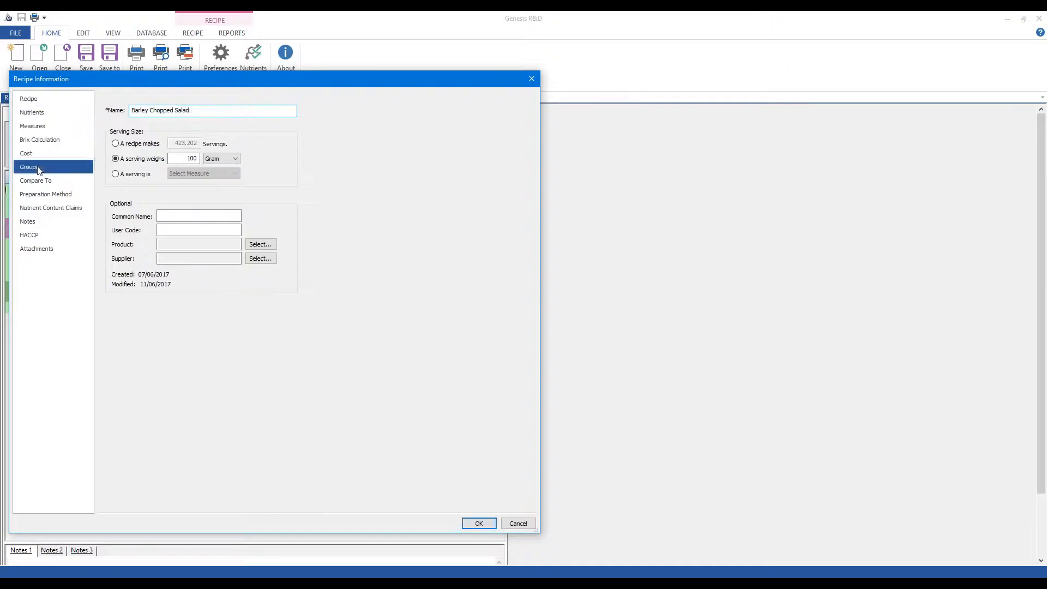
{"action": "left_click", "coordinate": [39, 170]}
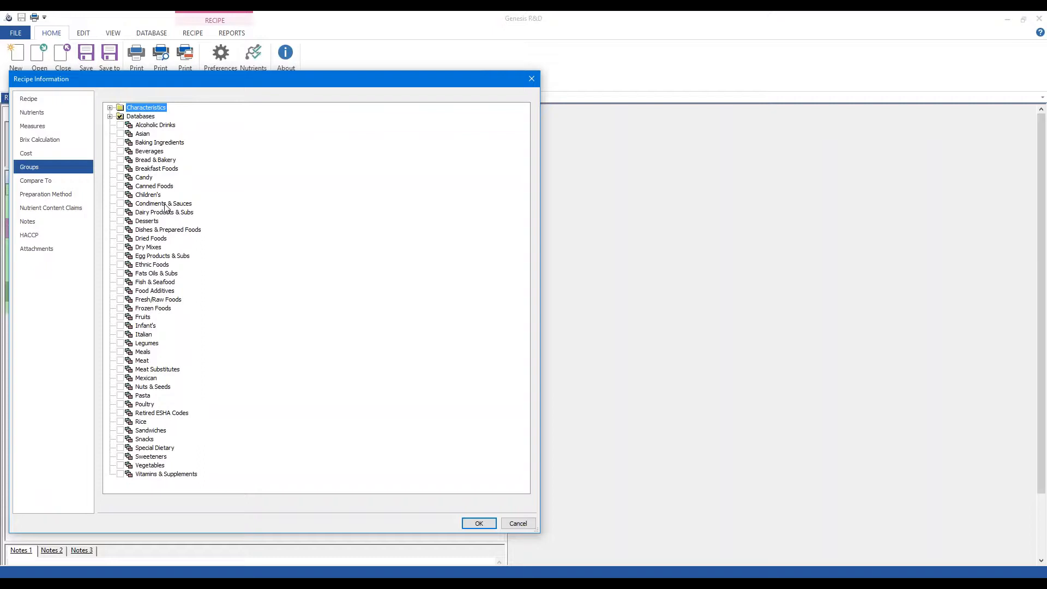
{"action": "left_click", "coordinate": [109, 116]}
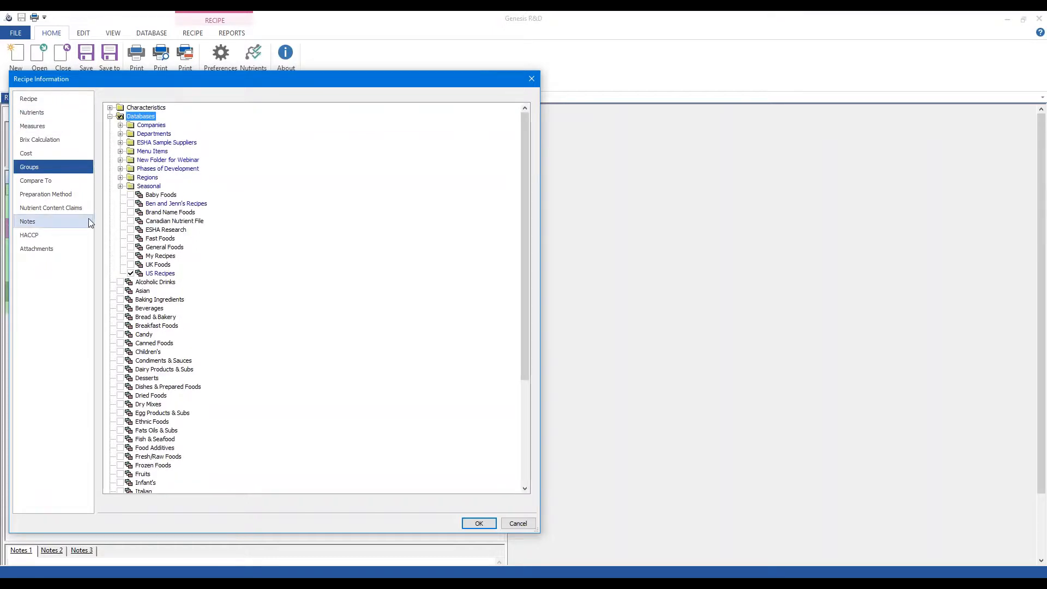
Mark ESHA Research and Brand Name Foods under Databases for the recipe, and unmark both again.
{"action": "left_click", "coordinate": [131, 229]}
{"action": "left_click", "coordinate": [131, 212]}
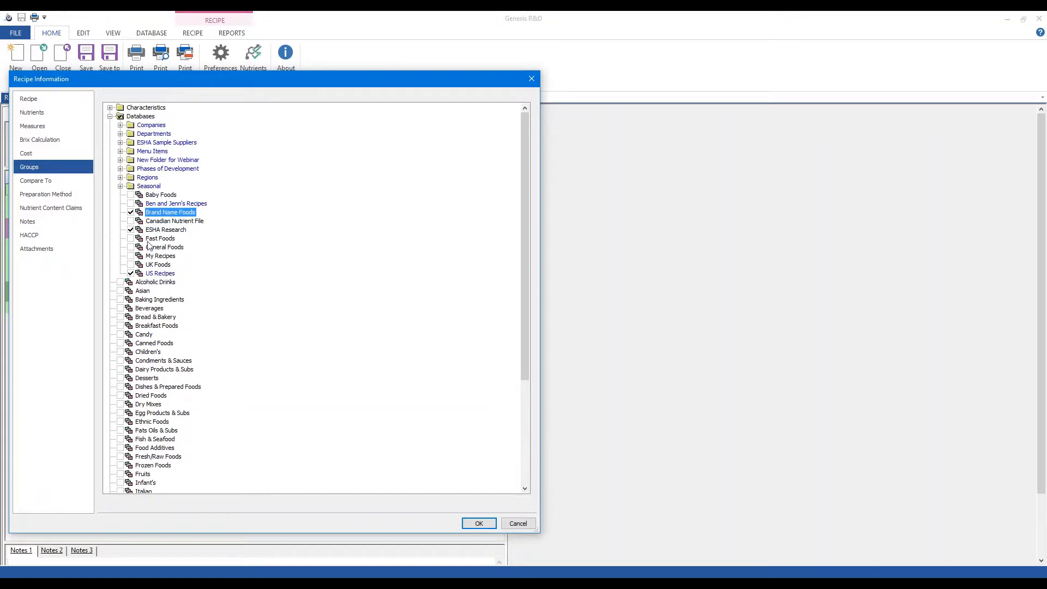
{"action": "left_click", "coordinate": [130, 230]}
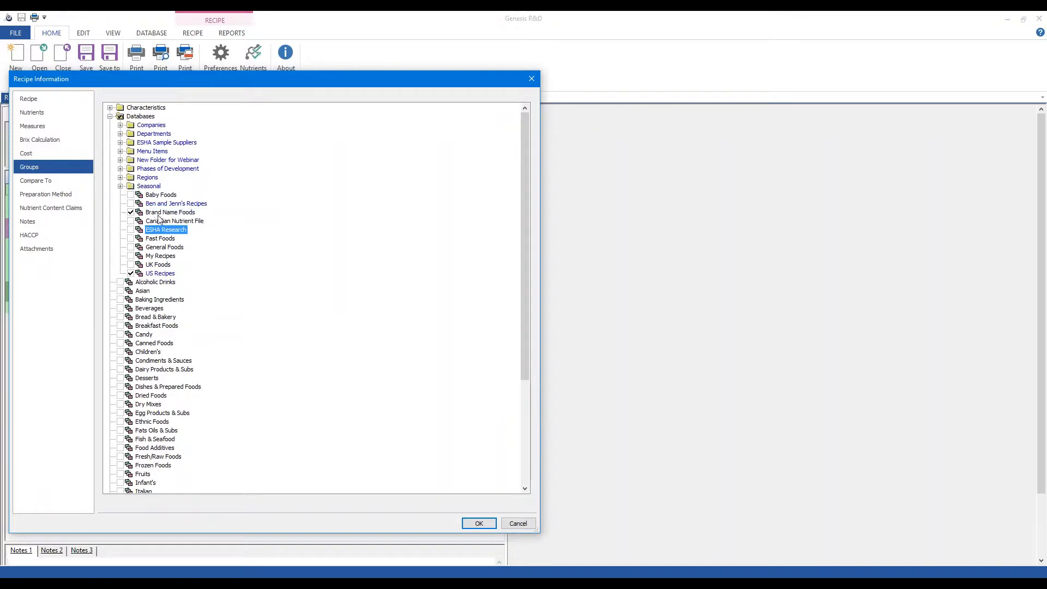
{"action": "left_click", "coordinate": [131, 212]}
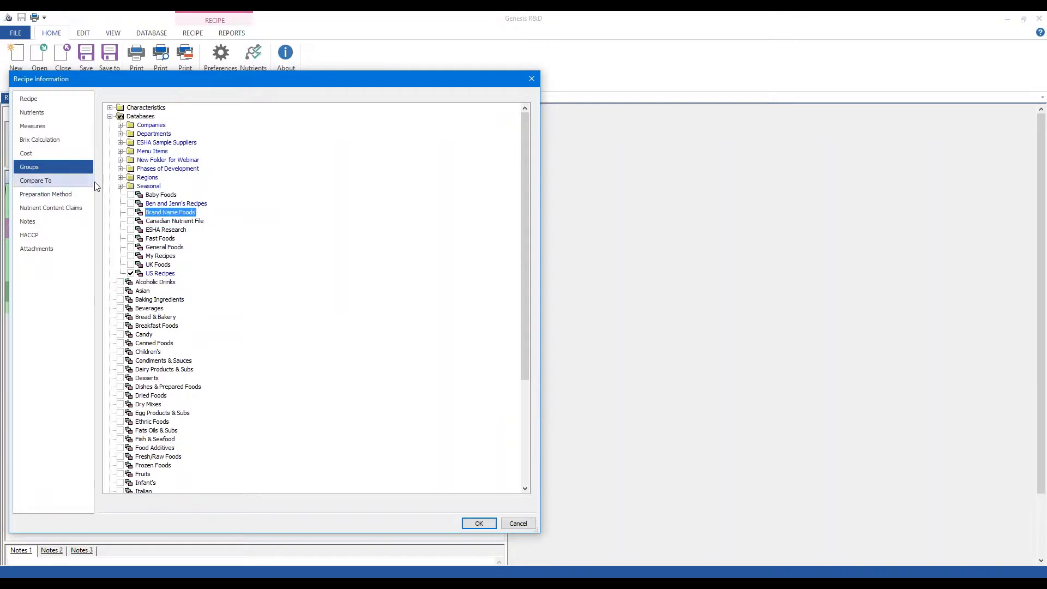
Assign the recipe to Northwest under Regions and In Development under Phases of Development, and accept the groups.
{"action": "left_click", "coordinate": [120, 178]}
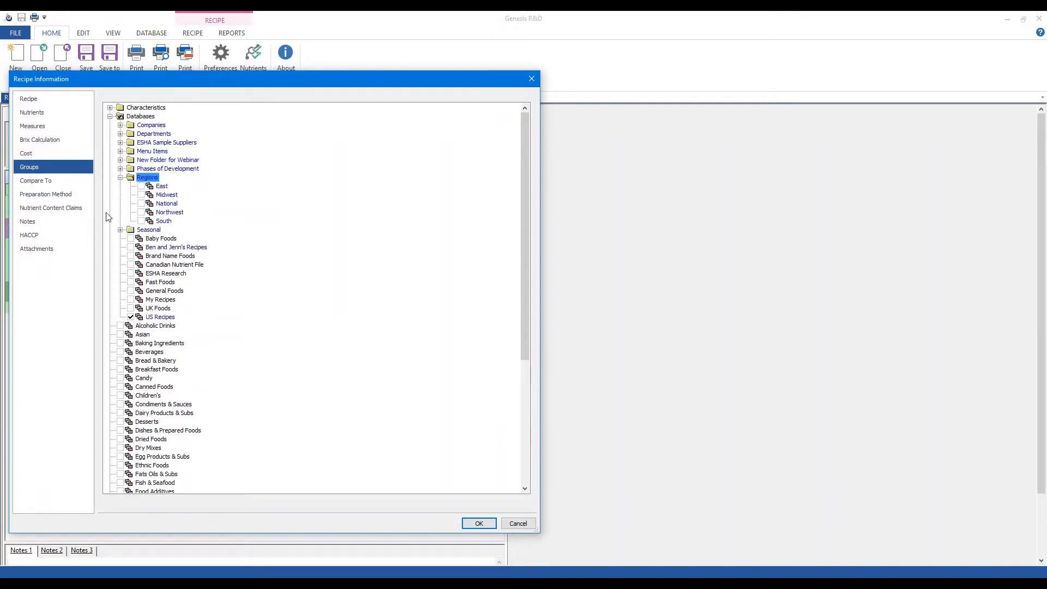
{"action": "left_click", "coordinate": [141, 212]}
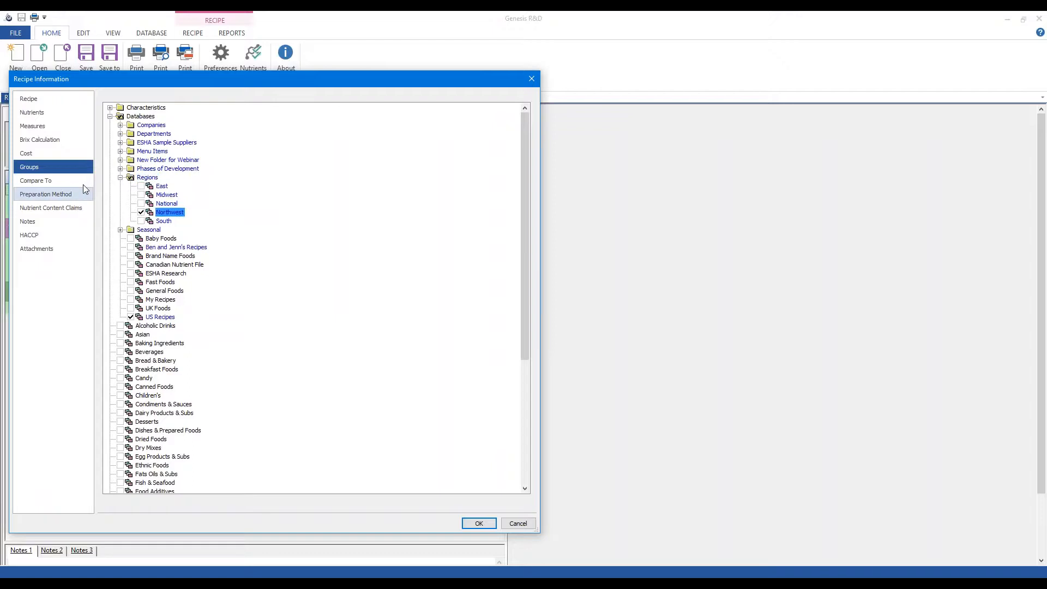
{"action": "left_click", "coordinate": [121, 168]}
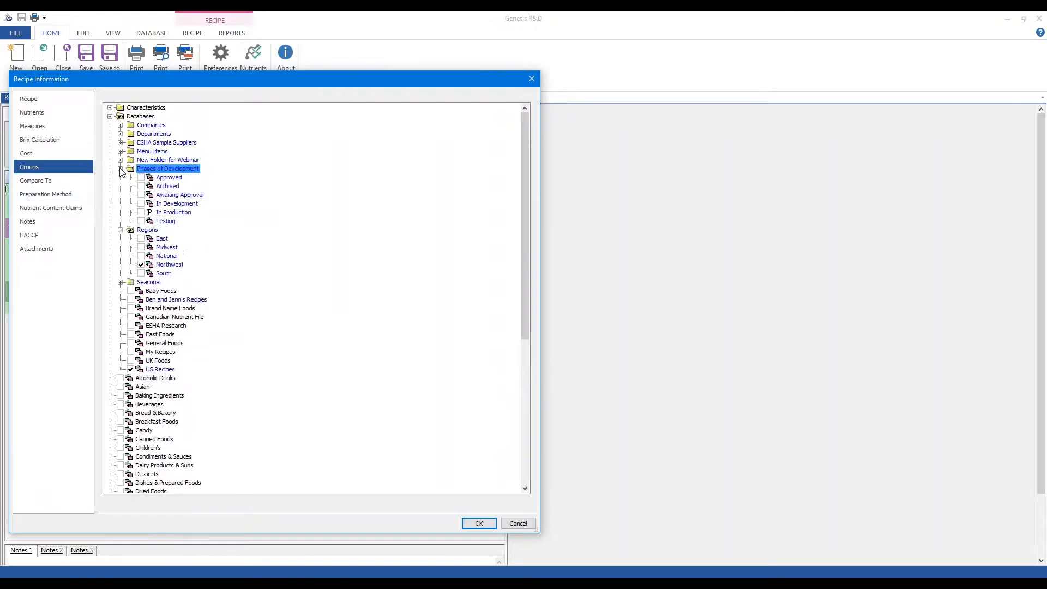
{"action": "left_click", "coordinate": [141, 203]}
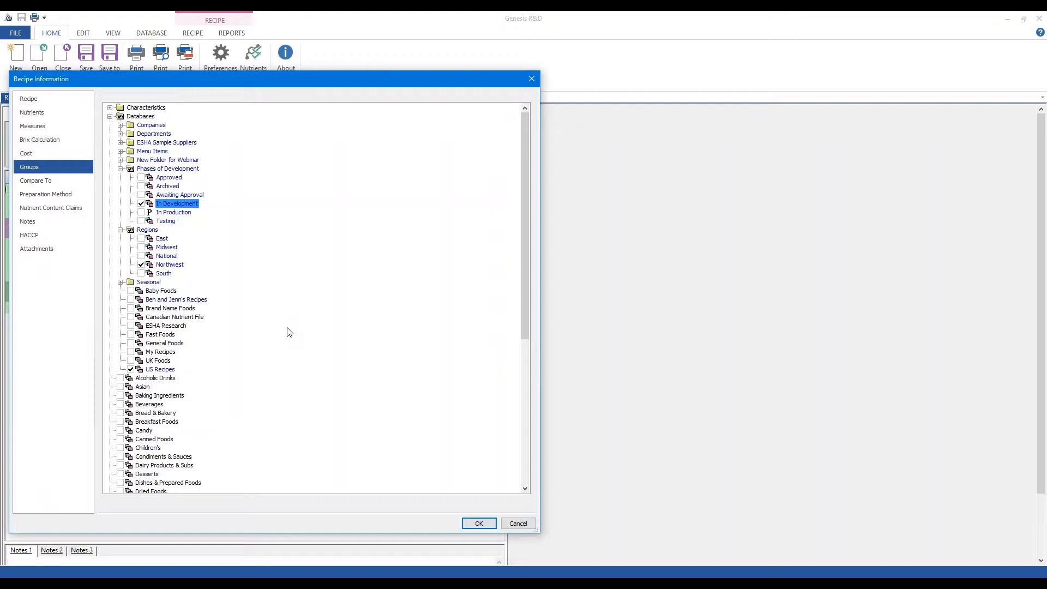
{"action": "left_click", "coordinate": [479, 524]}
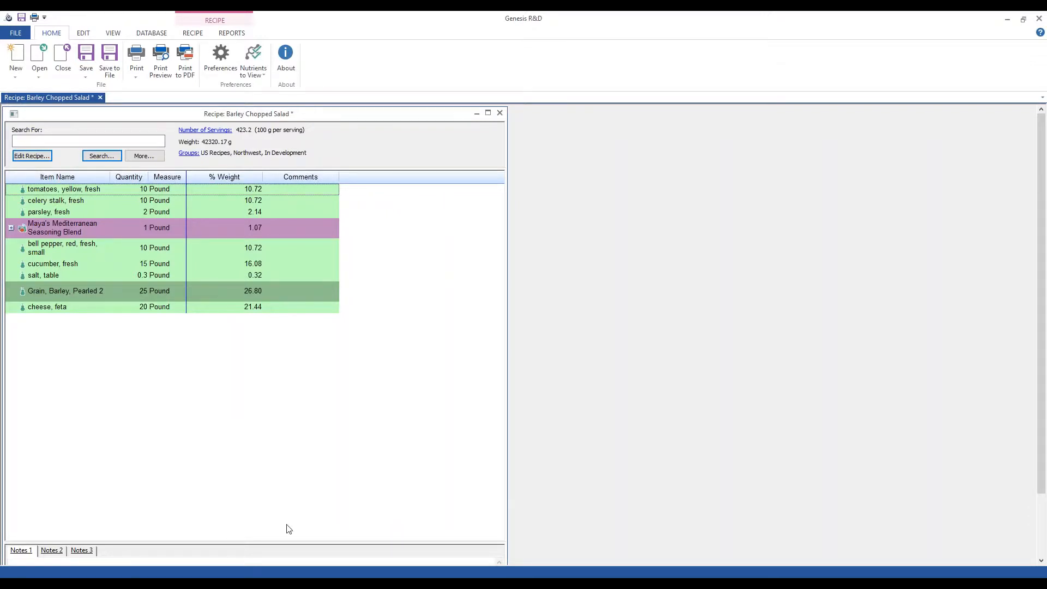
{"action": "left_click", "coordinate": [340, 548]}
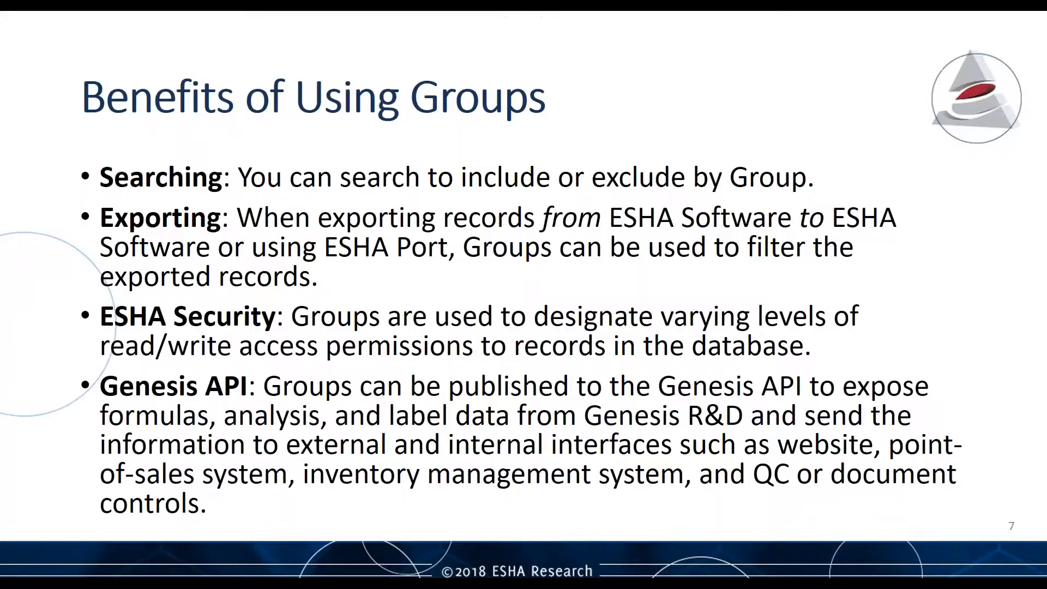
{"action": "left_click", "coordinate": [364, 357]}
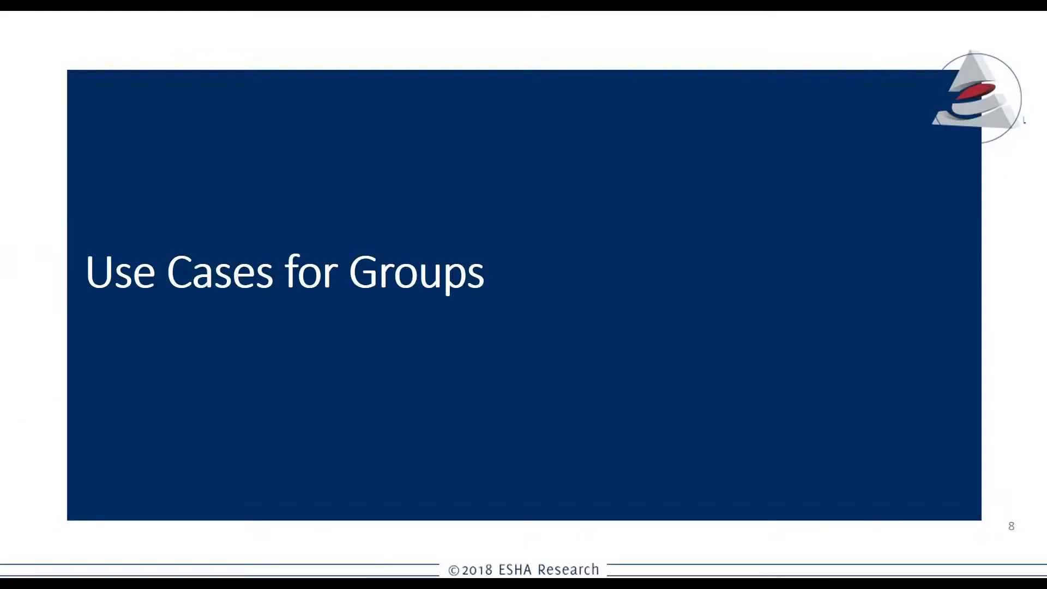
{"action": "key", "text": "Right"}
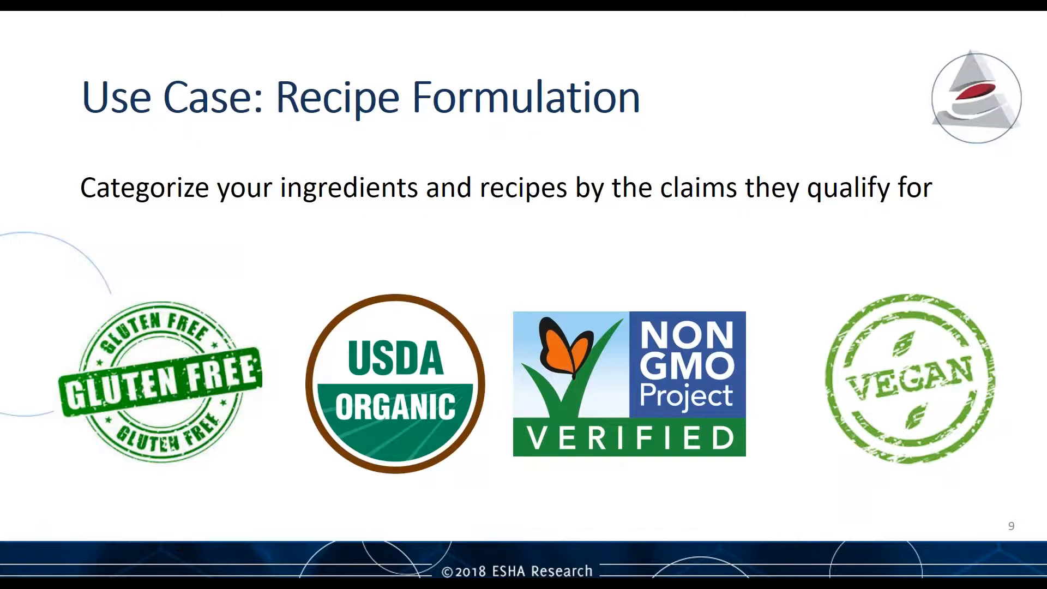
{"action": "key", "text": "alt+Tab"}
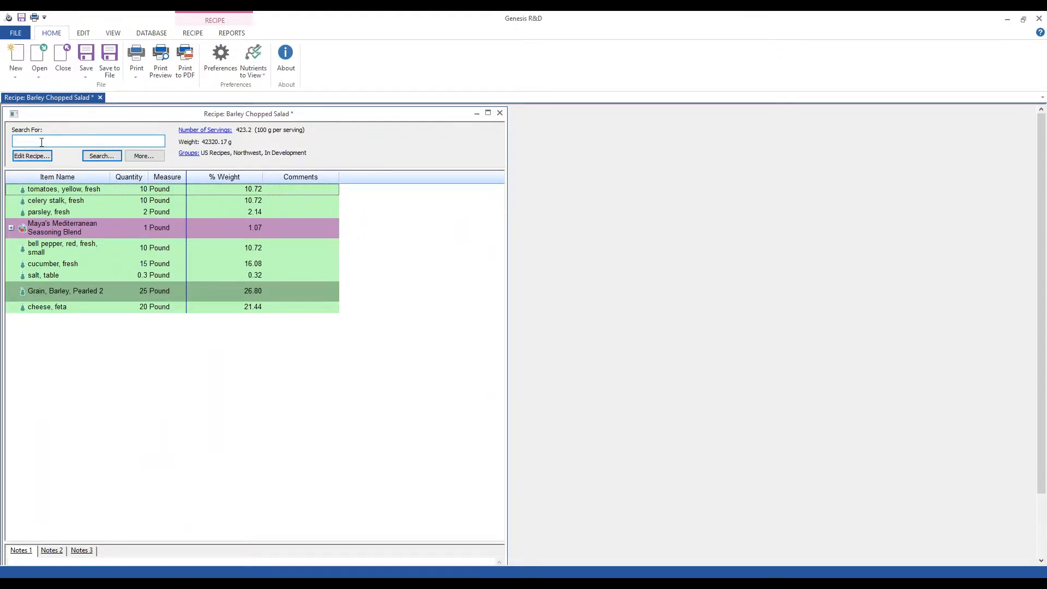
Set up an advanced ingredient search for the name "milk", limited to the Dairy Free group under Characteristics.
{"action": "left_click", "coordinate": [145, 156]}
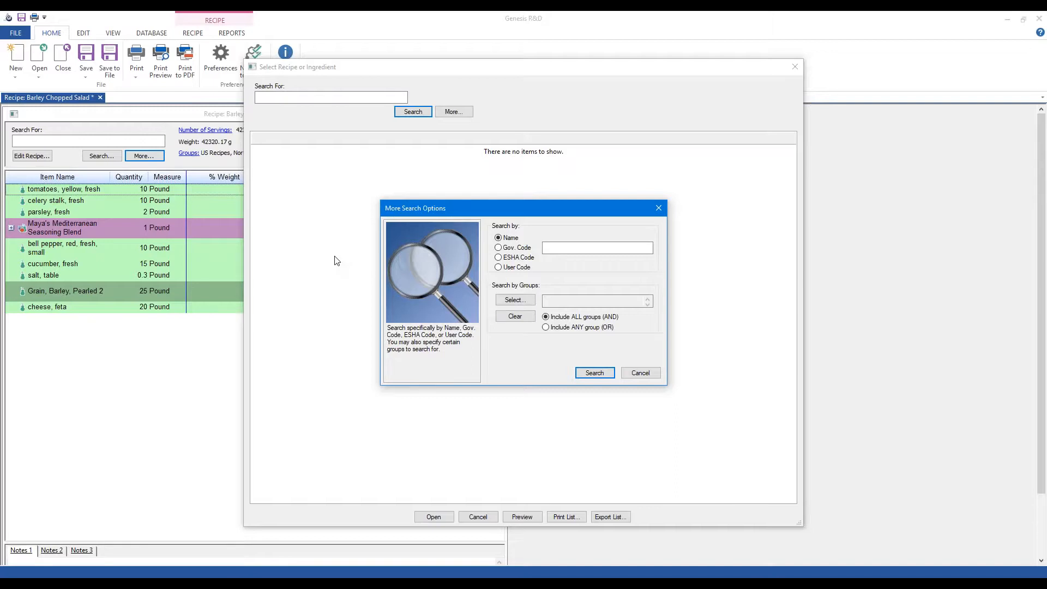
{"action": "left_click", "coordinate": [563, 249]}
{"action": "type", "text": "milk"}
{"action": "left_click", "coordinate": [517, 300]}
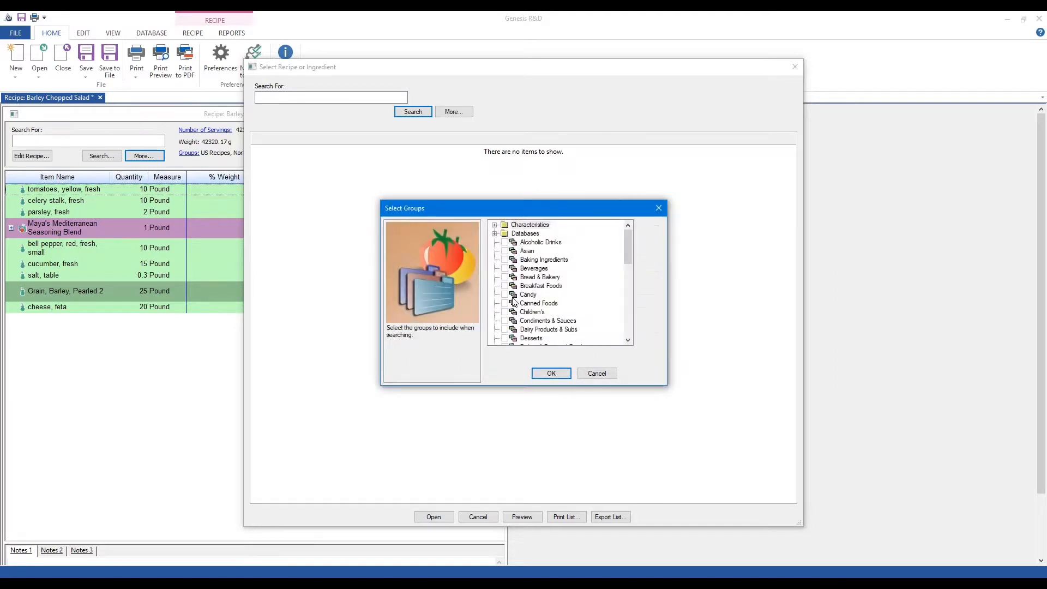
{"action": "left_click", "coordinate": [494, 225]}
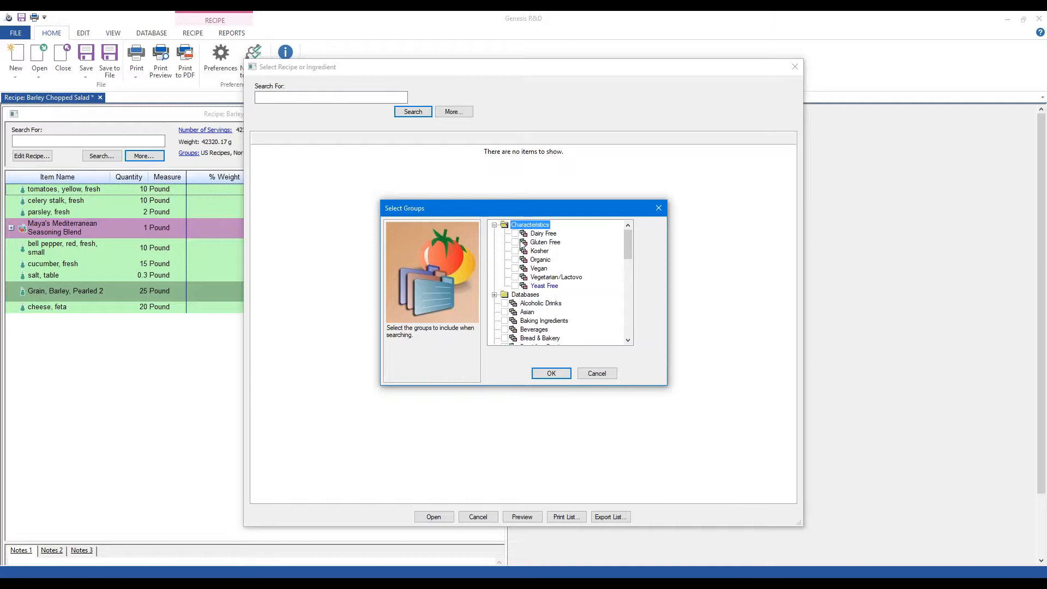
{"action": "left_click", "coordinate": [515, 233]}
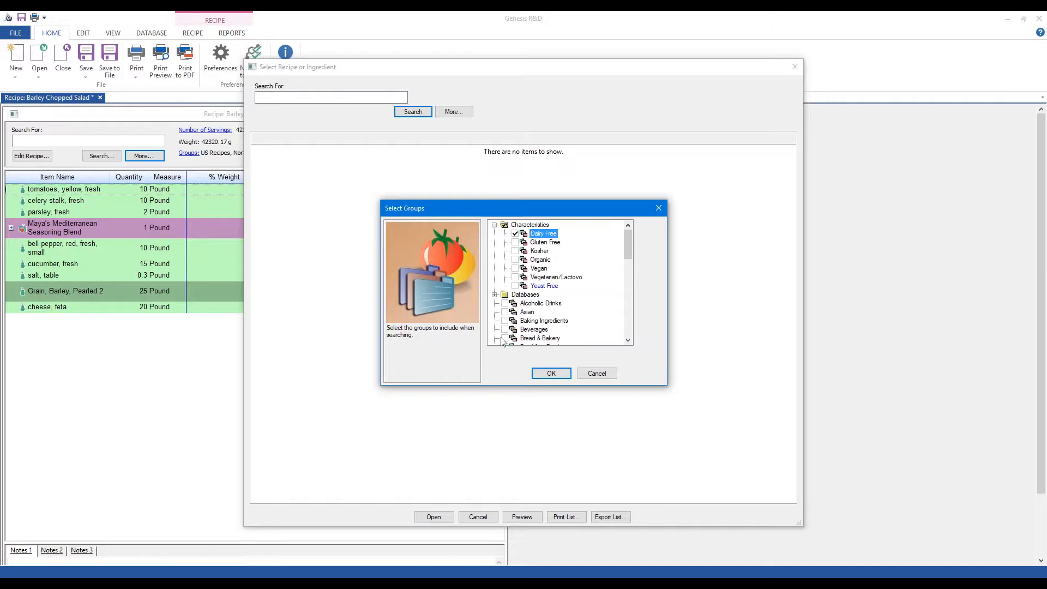
{"action": "left_click", "coordinate": [547, 373]}
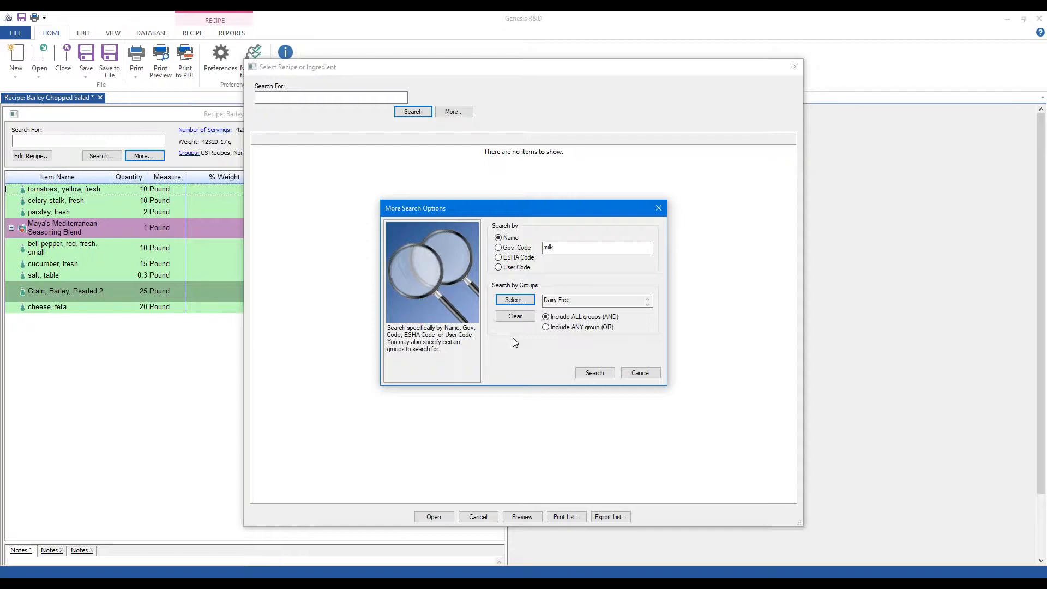
Add Organic under Characteristics to the search's groups, and run the milk search to look through the matching ingredients.
{"action": "left_click", "coordinate": [507, 298]}
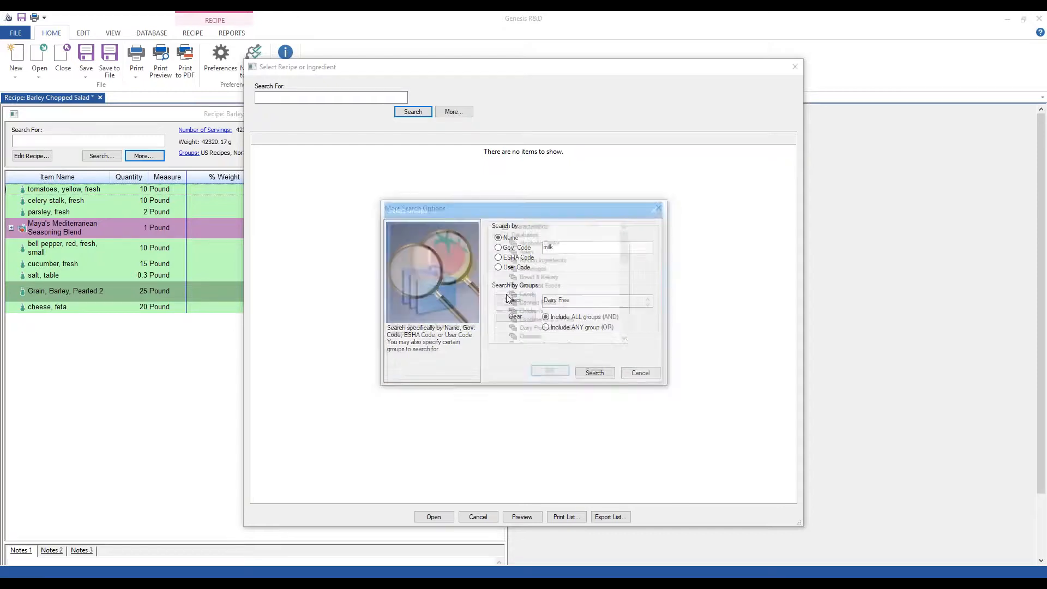
{"action": "left_click", "coordinate": [495, 225]}
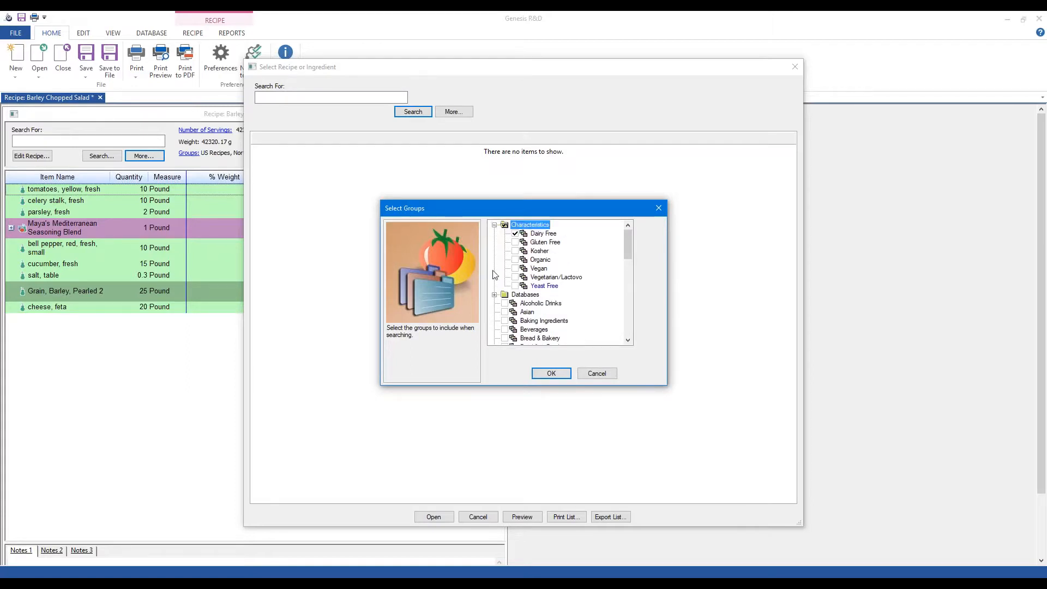
{"action": "left_click", "coordinate": [515, 260]}
{"action": "left_click", "coordinate": [552, 373]}
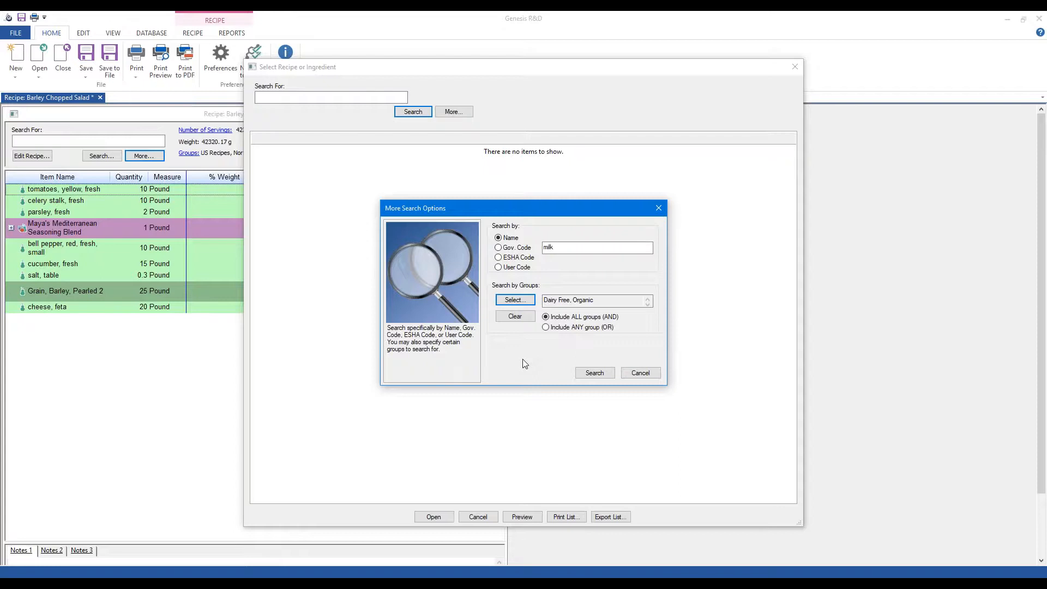
{"action": "left_click", "coordinate": [591, 373]}
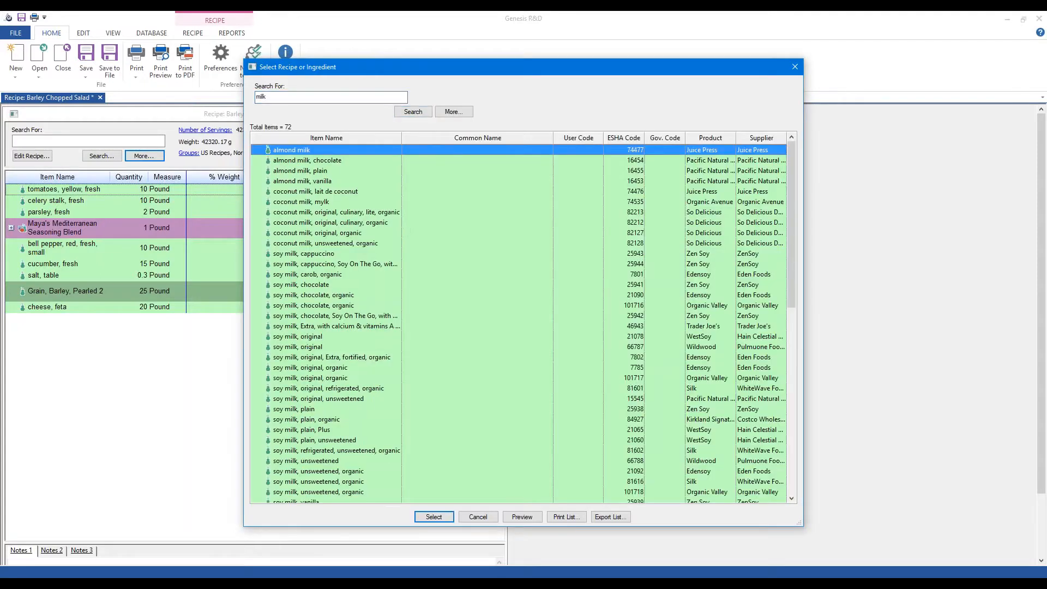
{"action": "left_click", "coordinate": [314, 329]}
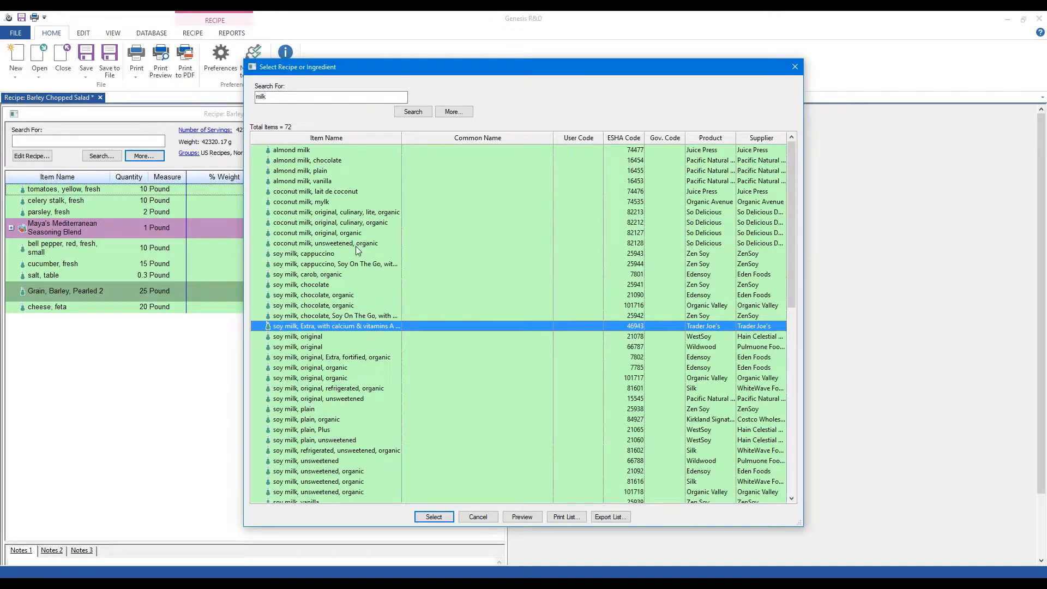
{"action": "scroll", "coordinate": [354, 282], "scroll_direction": "down", "scroll_amount": 4}
{"action": "scroll", "coordinate": [361, 305], "scroll_direction": "up", "scroll_amount": 4}
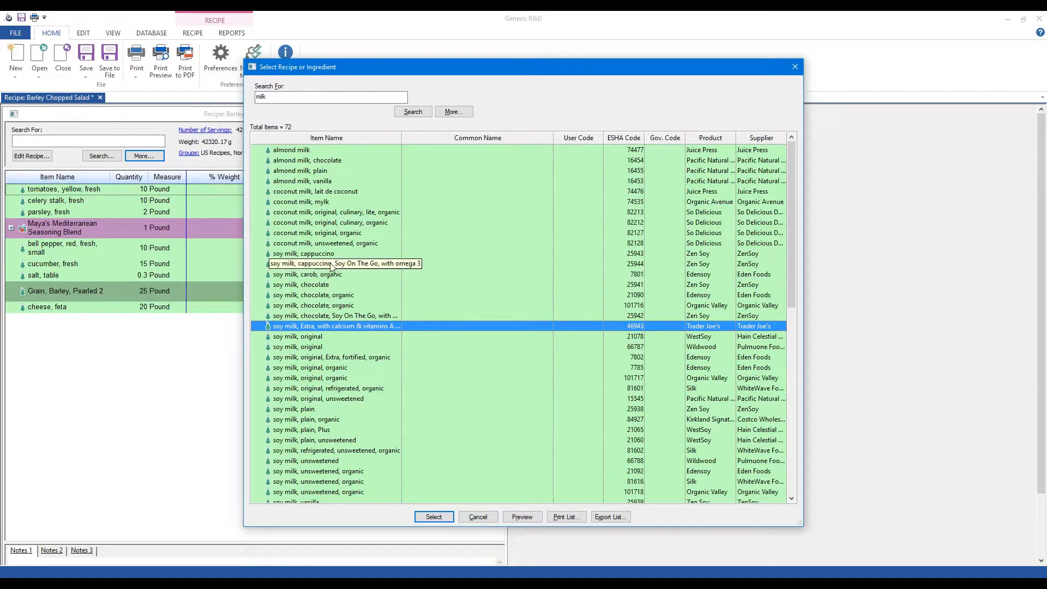
{"action": "key", "text": "alt+Tab"}
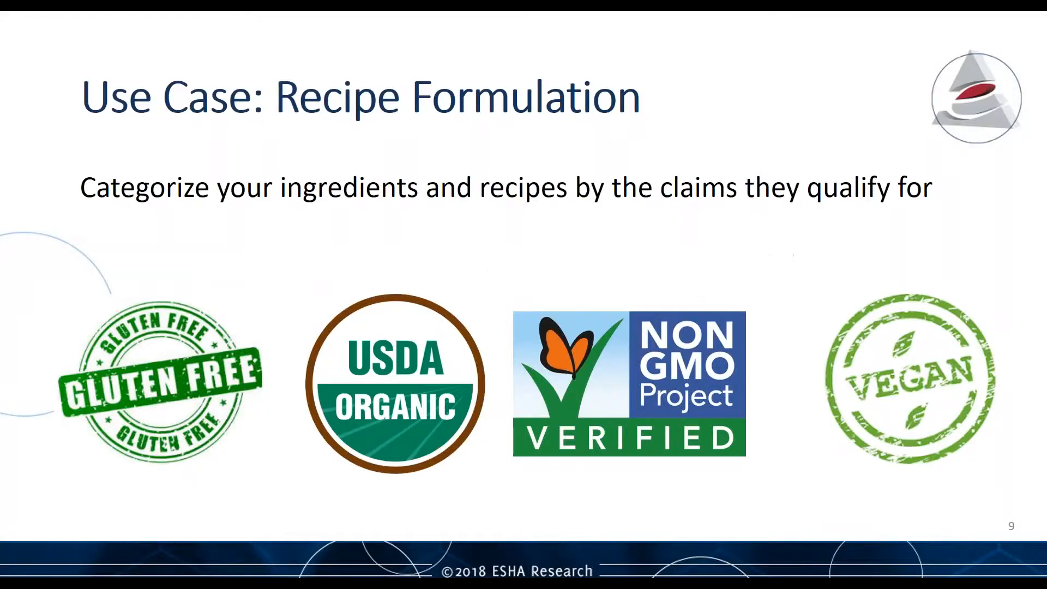
{"action": "key", "text": "Right"}
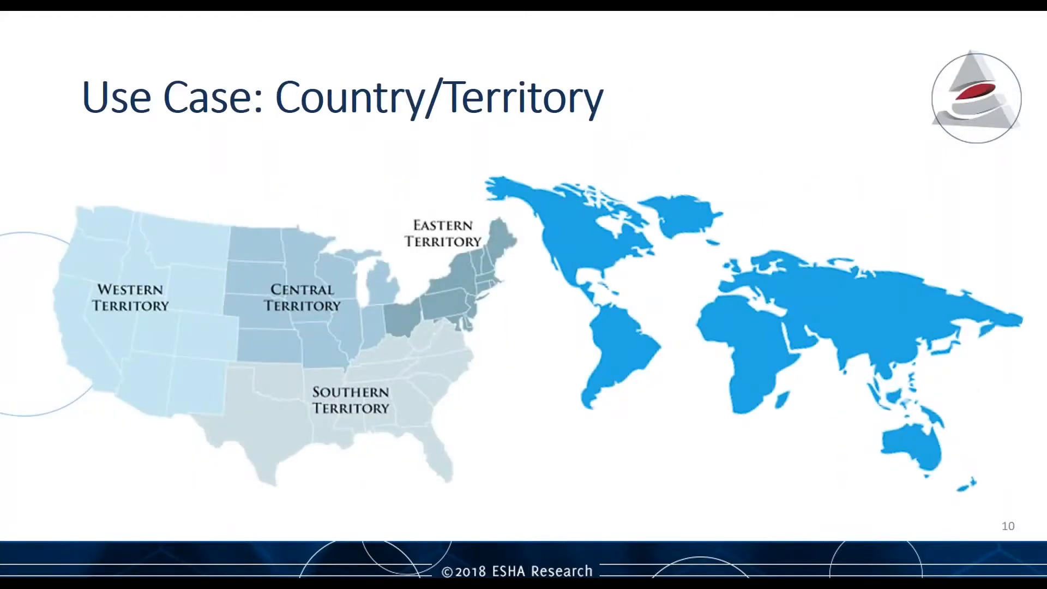
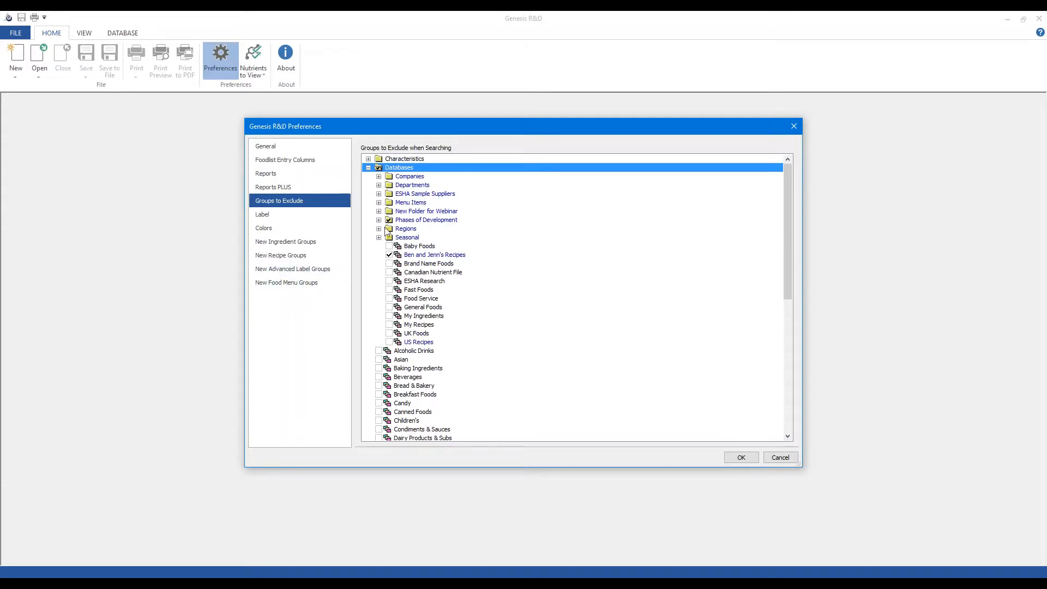
In the groups excluded from searches, mark In Production under Phases of Development, unmark it, and close the preferences without saving.
{"action": "left_click", "coordinate": [378, 220]}
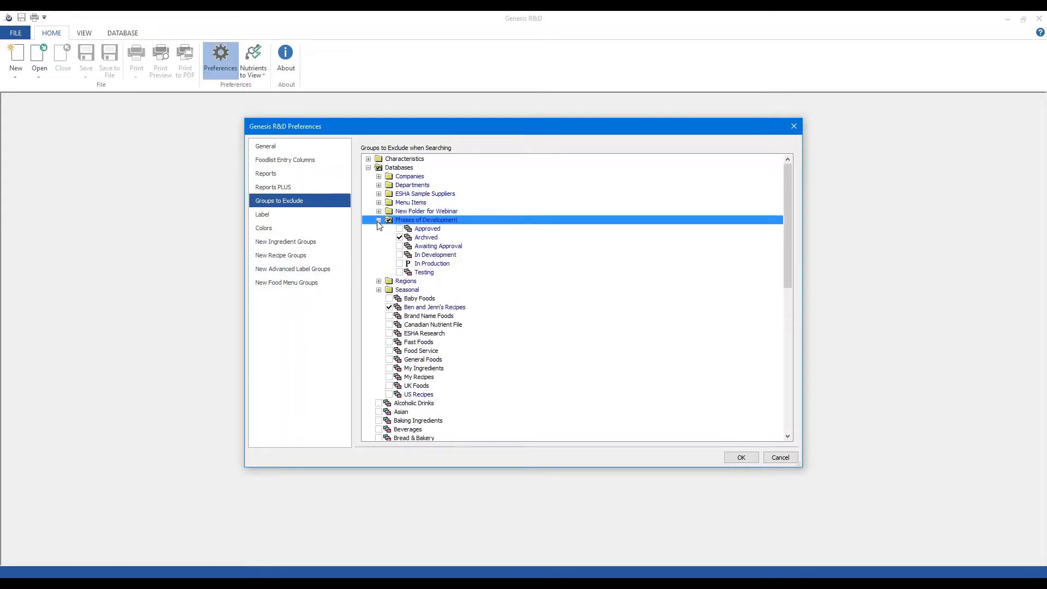
{"action": "left_click", "coordinate": [399, 264]}
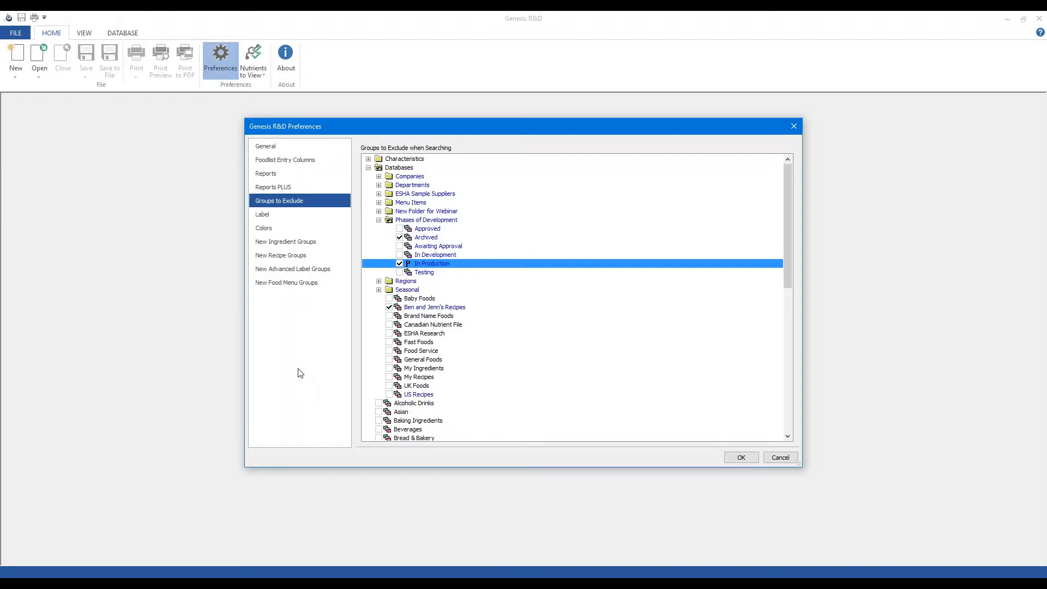
{"action": "left_click", "coordinate": [399, 263]}
{"action": "left_click", "coordinate": [787, 456]}
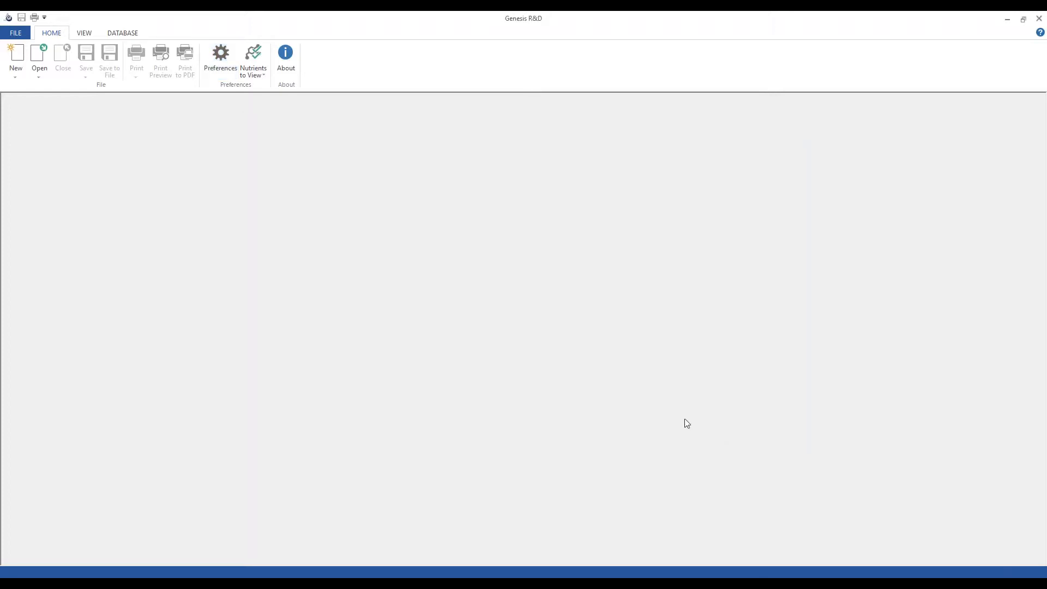
{"action": "key", "text": "alt+Tab"}
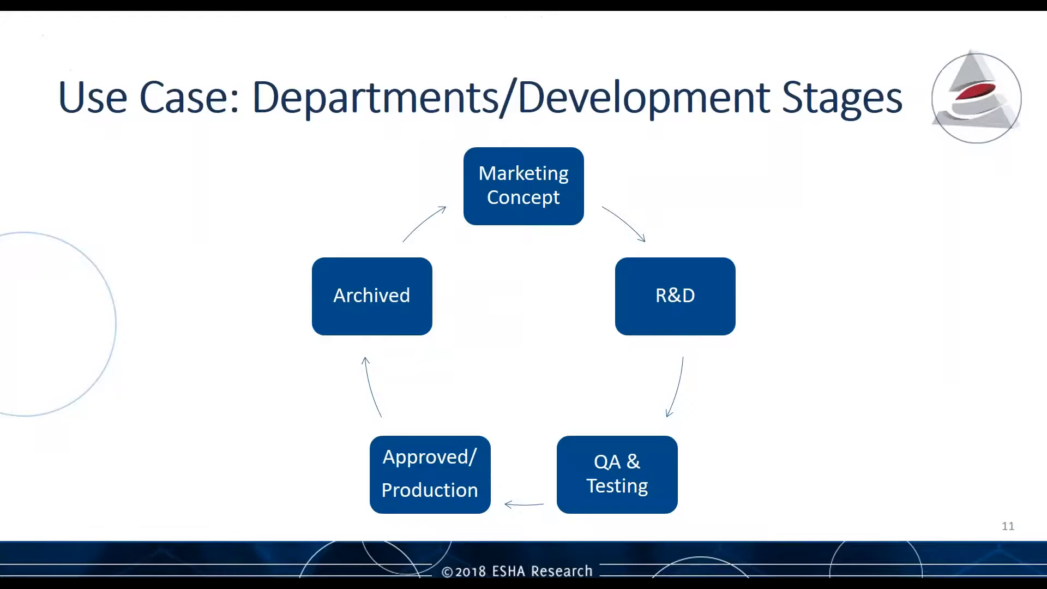
{"action": "key", "text": "Right"}
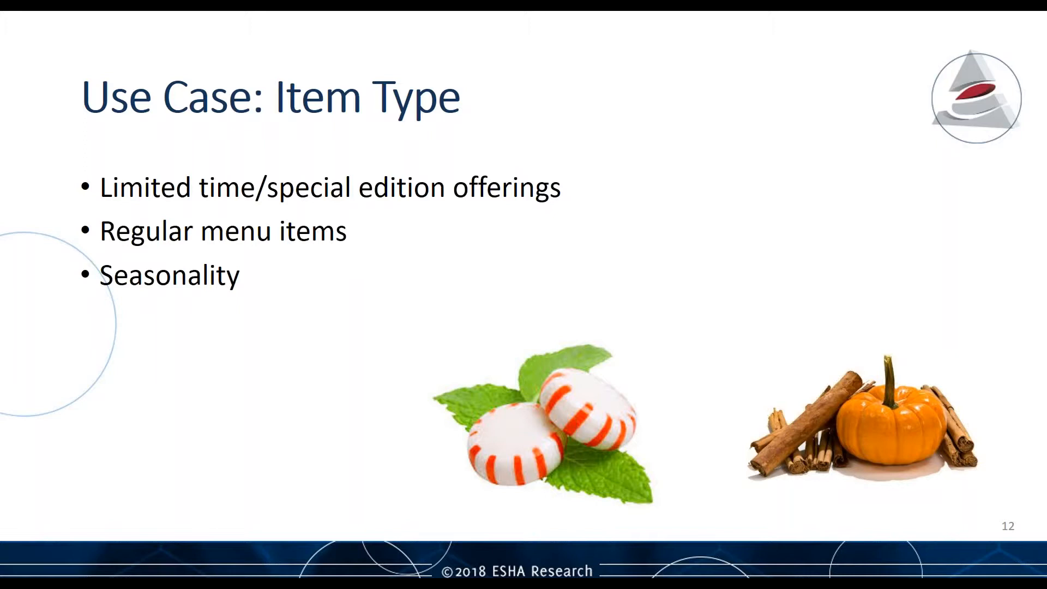
{"action": "key", "text": "alt+Tab"}
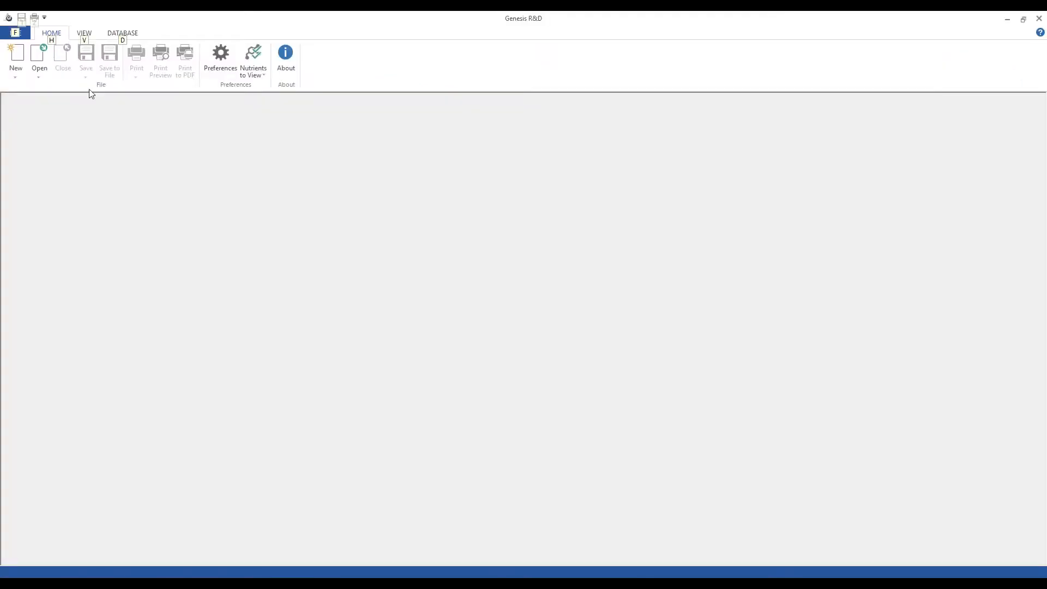
In the database's groups, publish the Winter group from the Seasonal folder under Databases.
{"action": "left_click", "coordinate": [119, 35]}
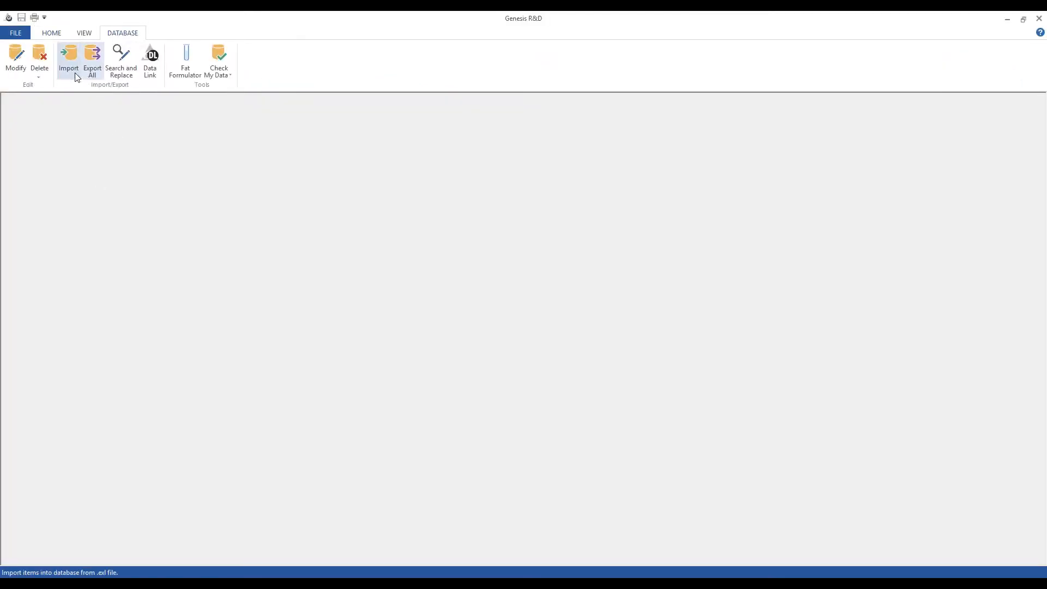
{"action": "left_click", "coordinate": [16, 59]}
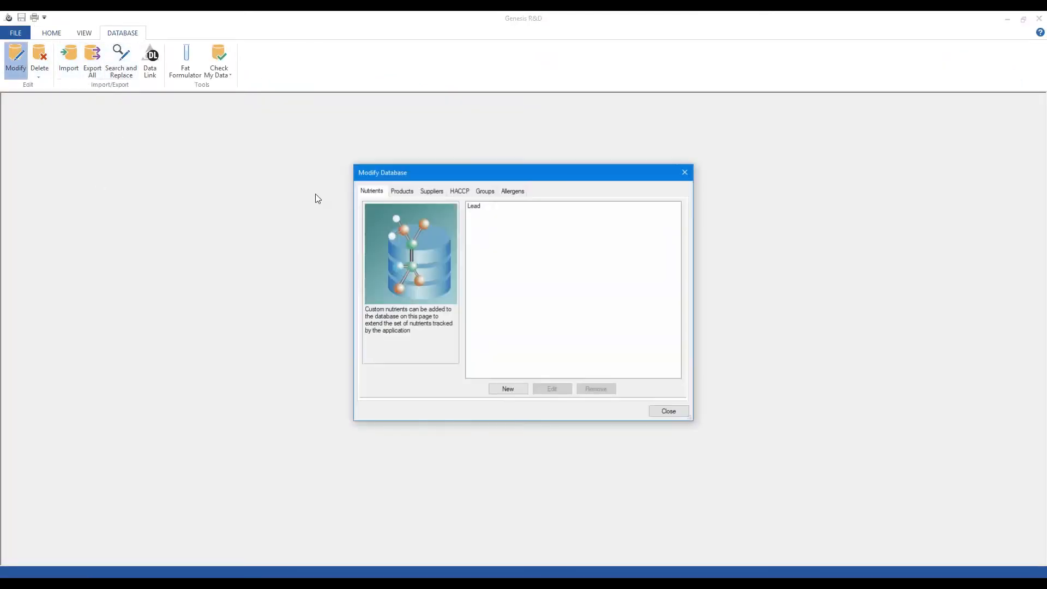
{"action": "left_click", "coordinate": [484, 192]}
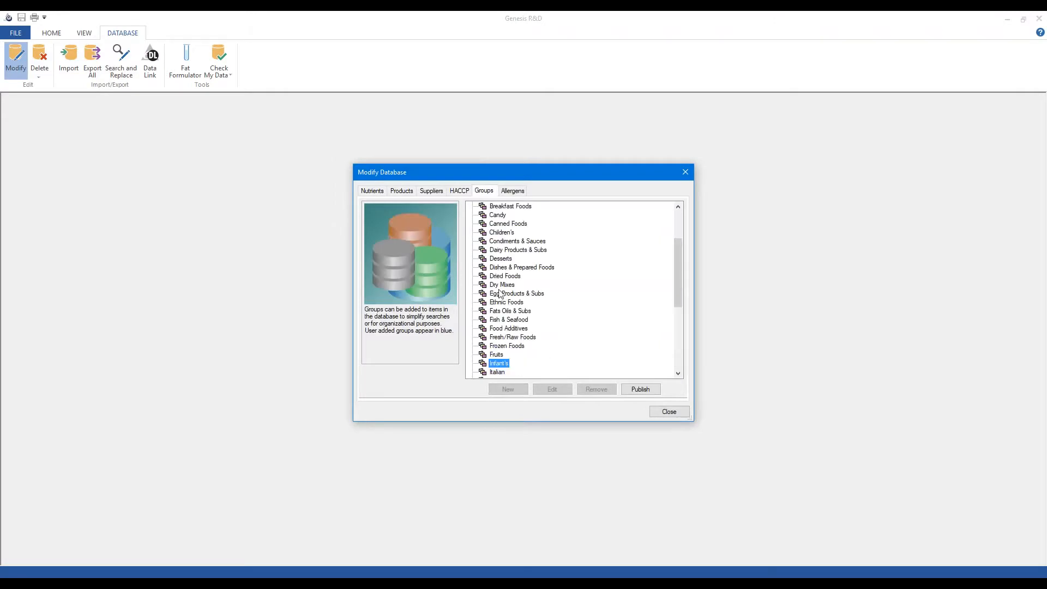
{"action": "left_click", "coordinate": [472, 223]}
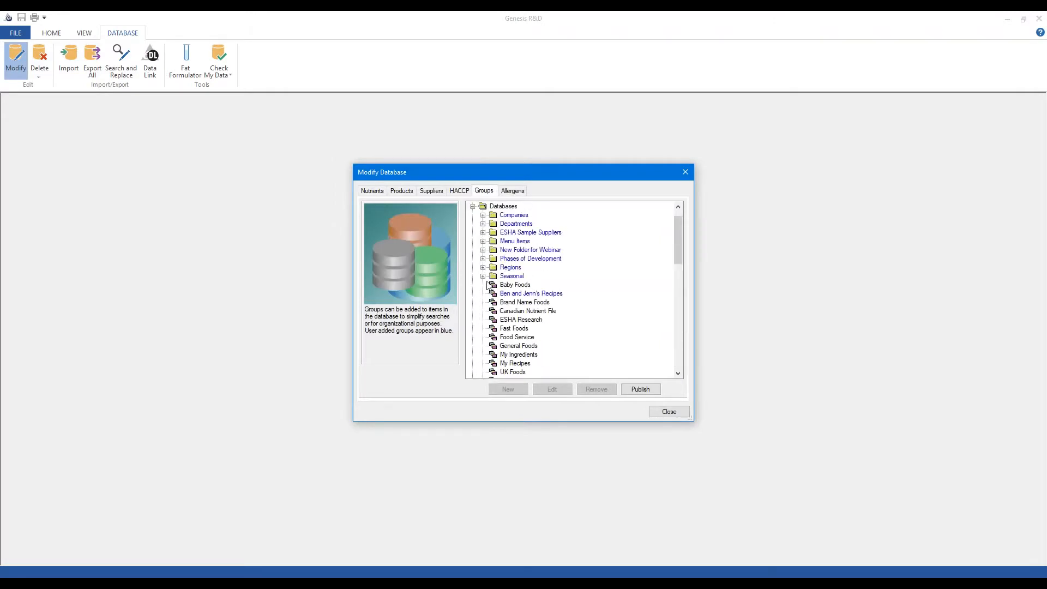
{"action": "left_click", "coordinate": [482, 276]}
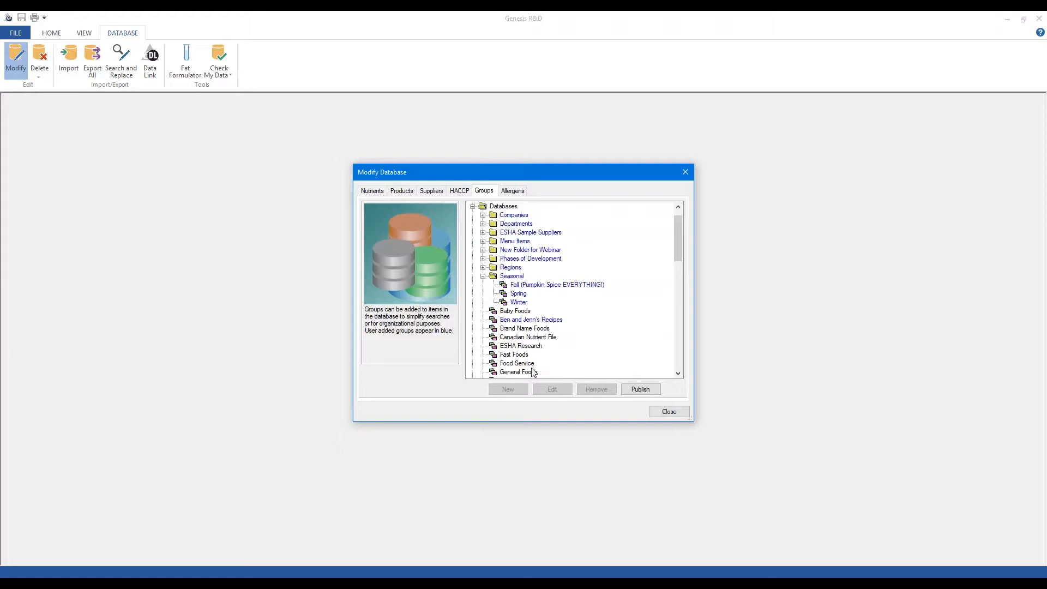
{"action": "left_click", "coordinate": [519, 302]}
{"action": "left_click", "coordinate": [638, 390]}
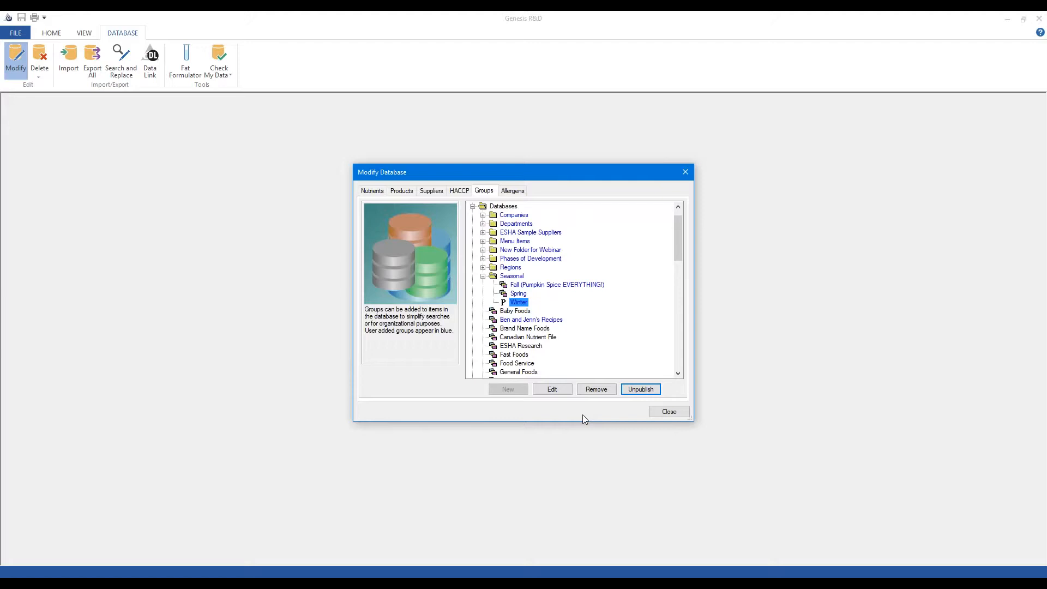
Unpublish the Winter group, publish Fall (Pumpkin Spice EVERYTHING!) instead, and close the database editor.
{"action": "left_click", "coordinate": [641, 389]}
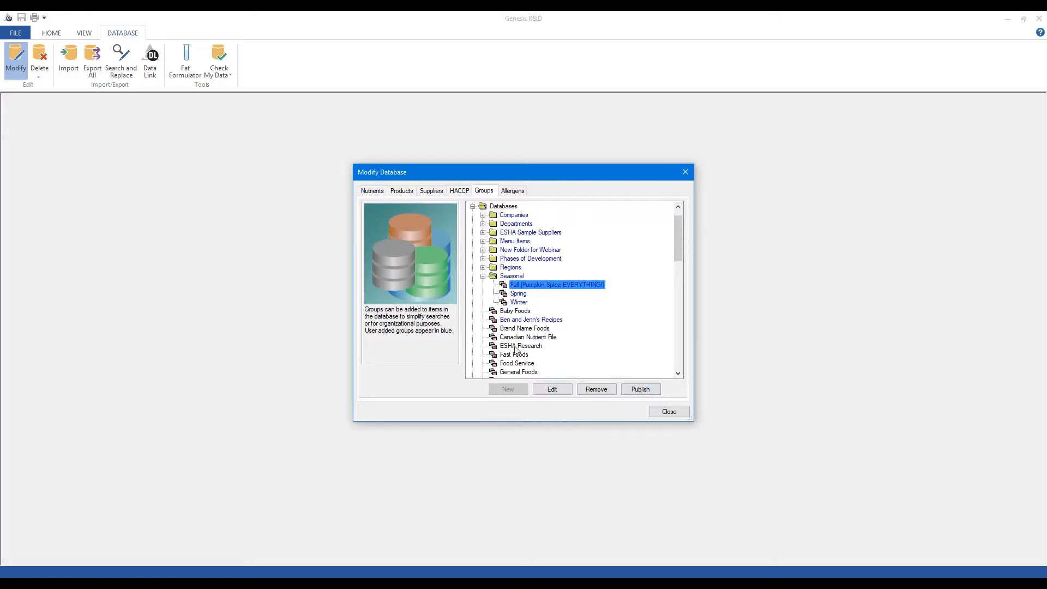
{"action": "left_click", "coordinate": [641, 390]}
{"action": "left_click", "coordinate": [665, 412]}
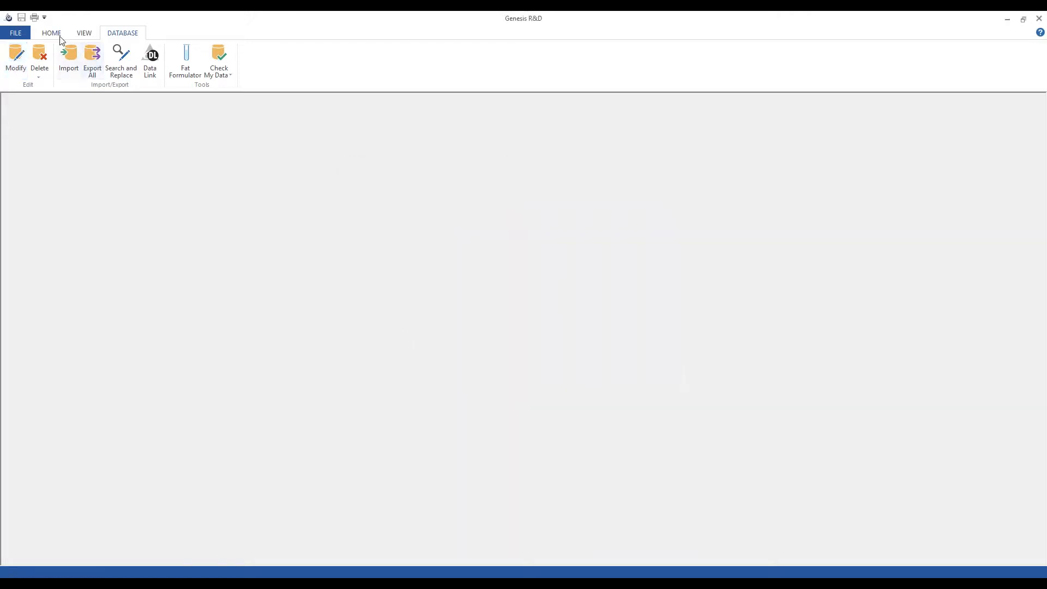
In the preferences for groups excluded from searches, mark Fall (Pumpkin Spice EVERYTHING!) and Spring under Databases > Seasonal.
{"action": "left_click", "coordinate": [59, 34]}
{"action": "left_click", "coordinate": [220, 61]}
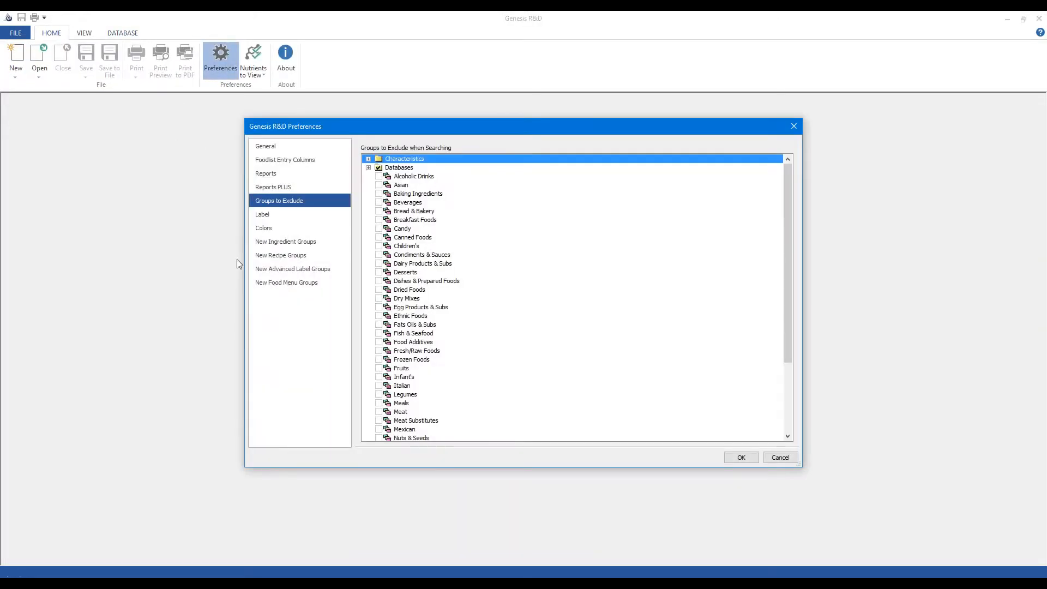
{"action": "left_click", "coordinate": [368, 168]}
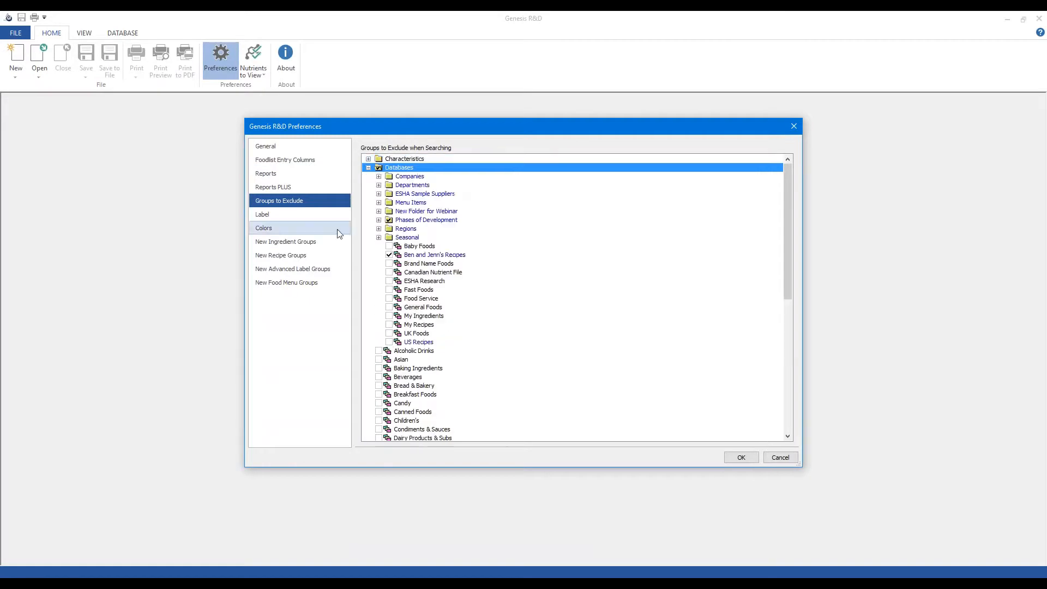
{"action": "left_click", "coordinate": [378, 237]}
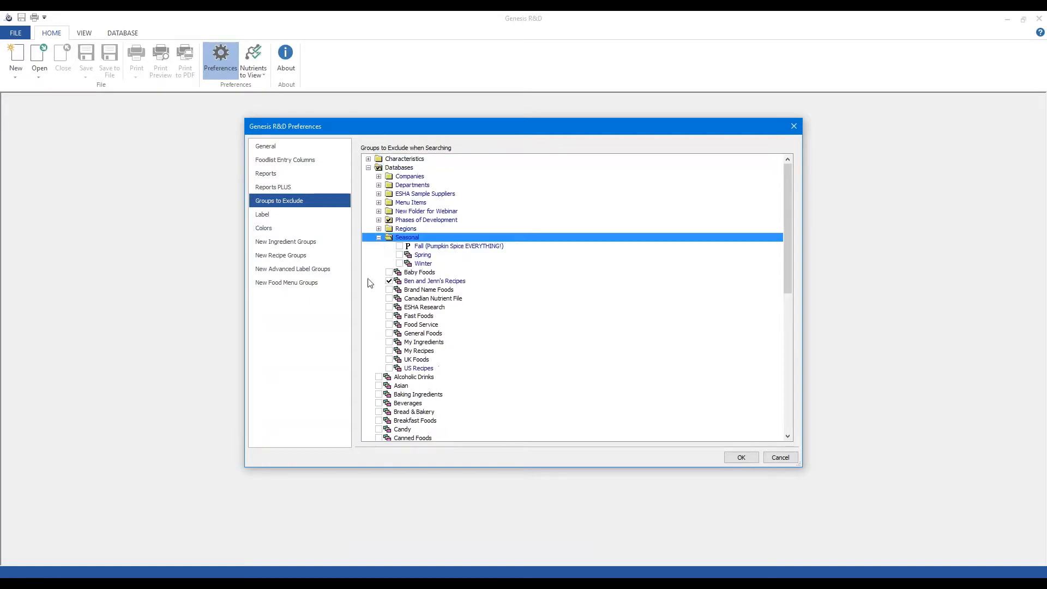
{"action": "left_click", "coordinate": [399, 247]}
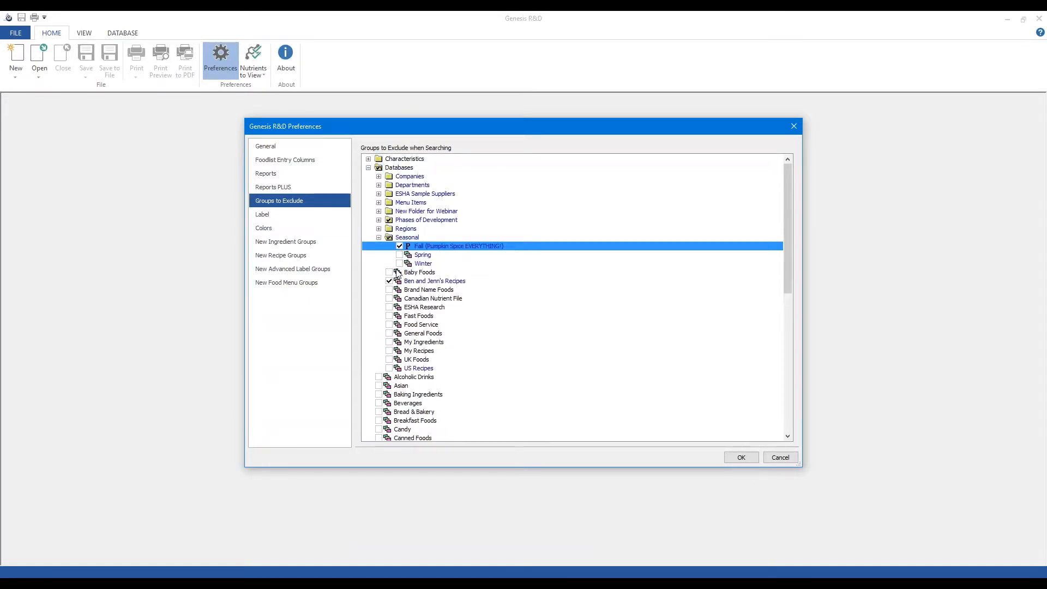
{"action": "left_click", "coordinate": [400, 254]}
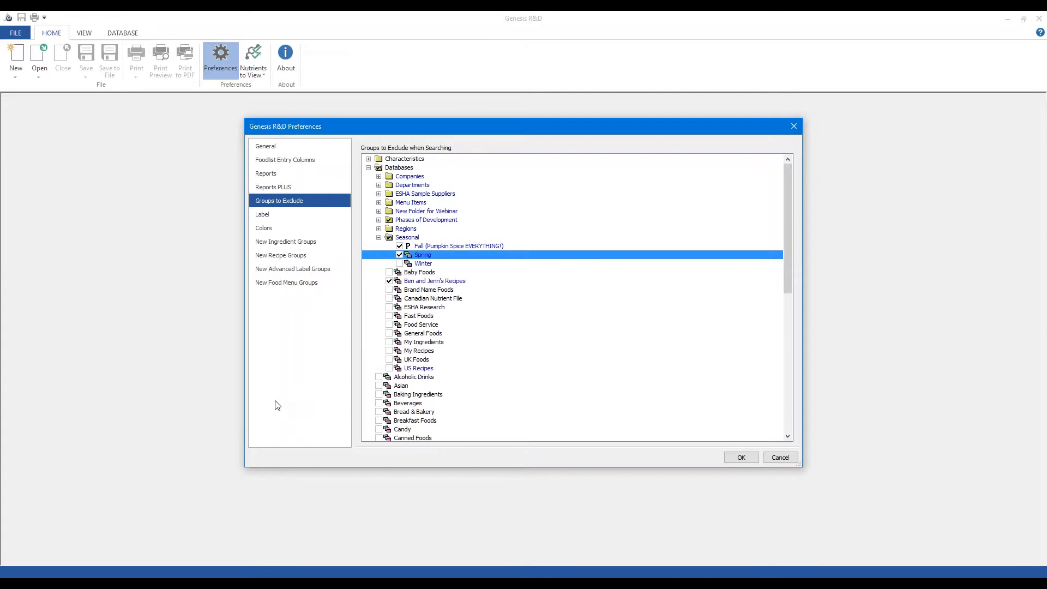
{"action": "key", "text": "alt+Tab"}
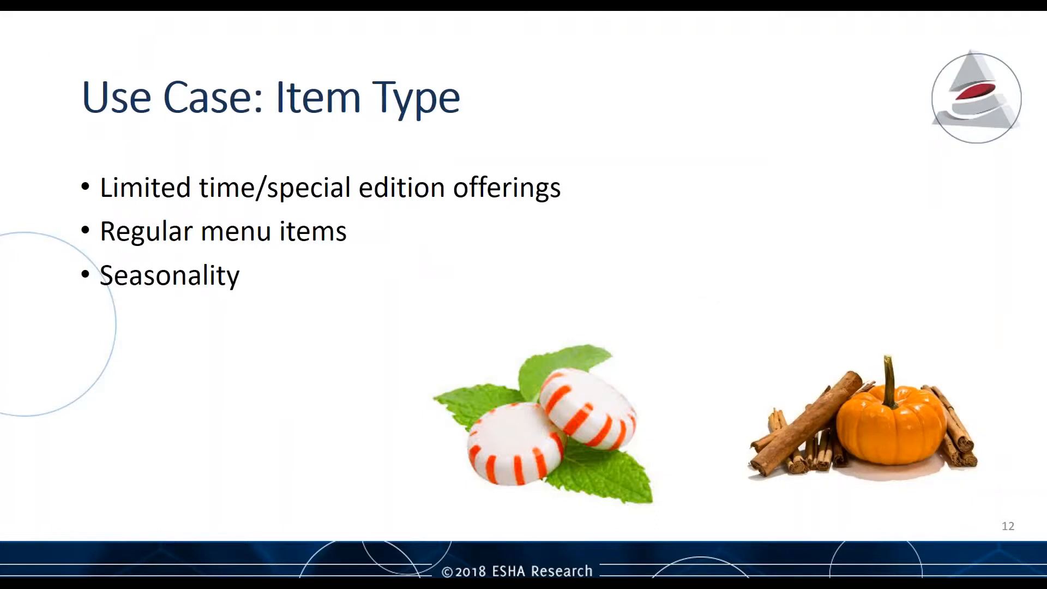
{"action": "key", "text": "Right"}
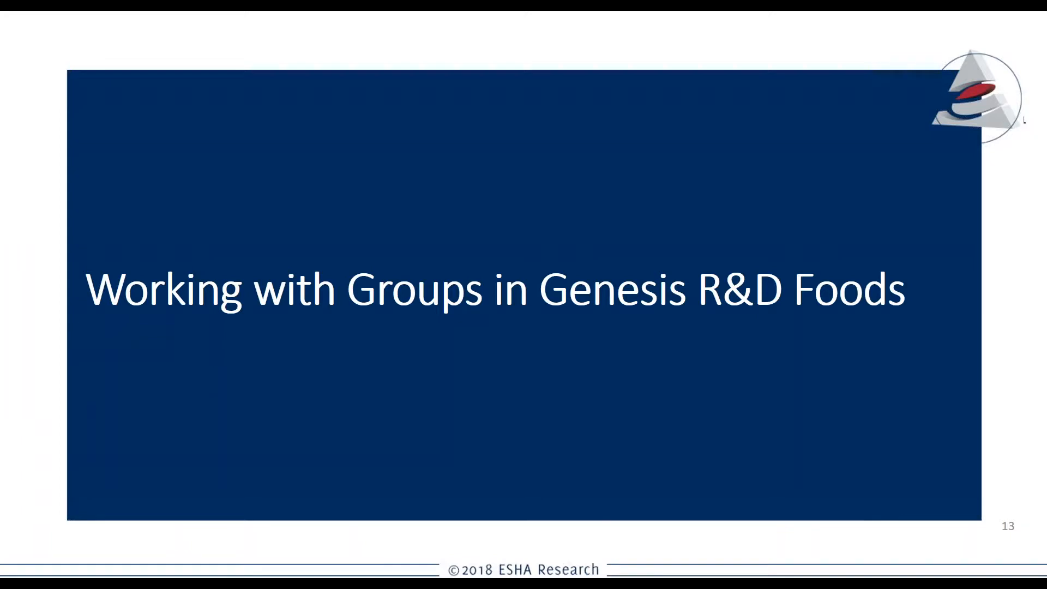
{"action": "key", "text": "Right"}
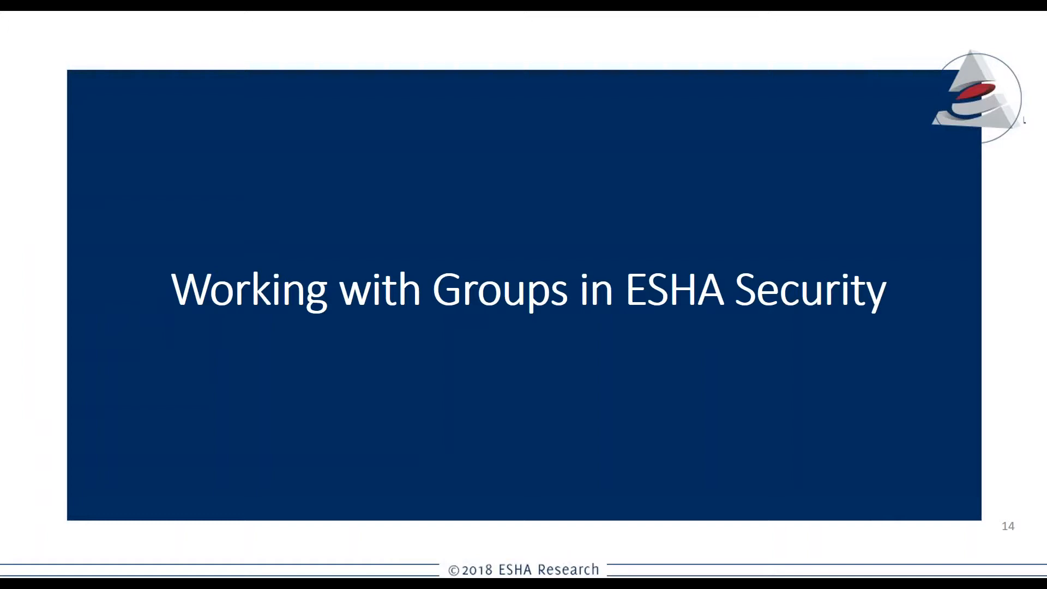
Switch to ESHASecurity, move its window clear, and look through the existing groups.
{"action": "key", "text": "alt+Tab"}
{"action": "key", "text": "alt+Tab"}
{"action": "key", "text": "alt+Tab"}
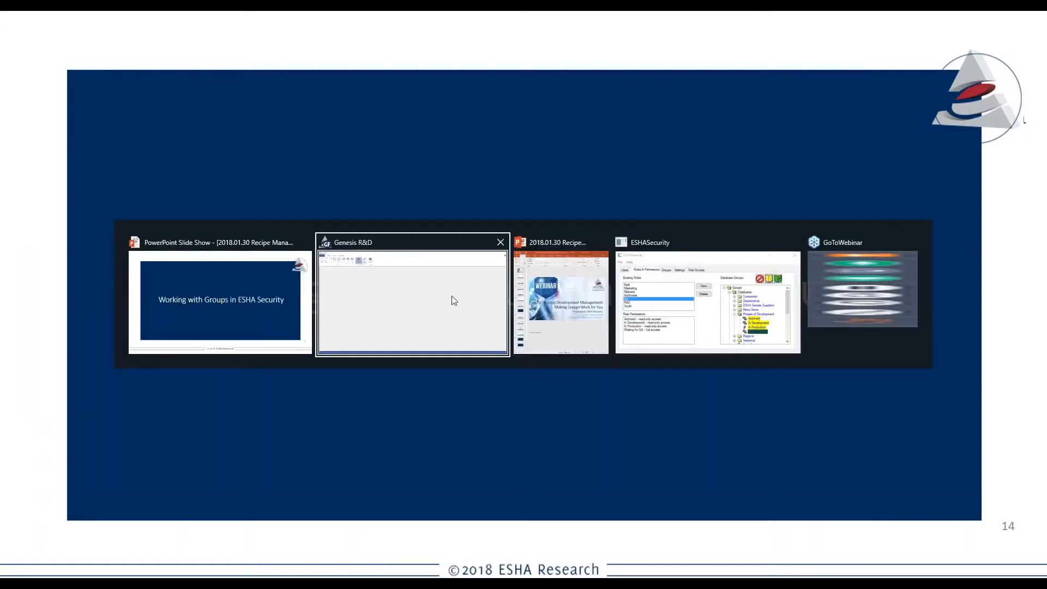
{"action": "left_click_drag", "start_coordinate": [565, 210], "coordinate": [439, 201]}
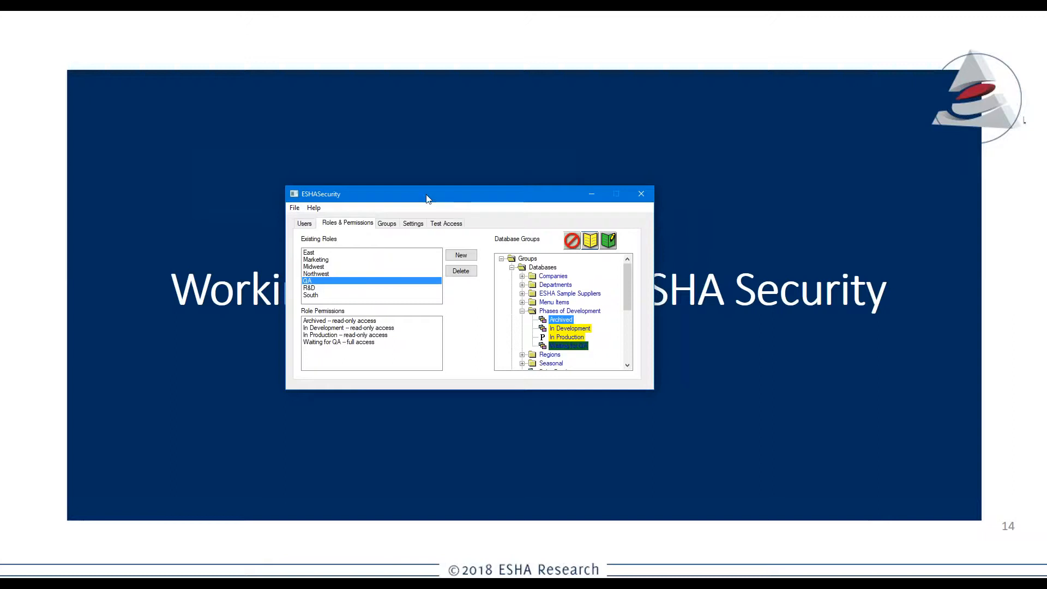
{"action": "left_click", "coordinate": [387, 223]}
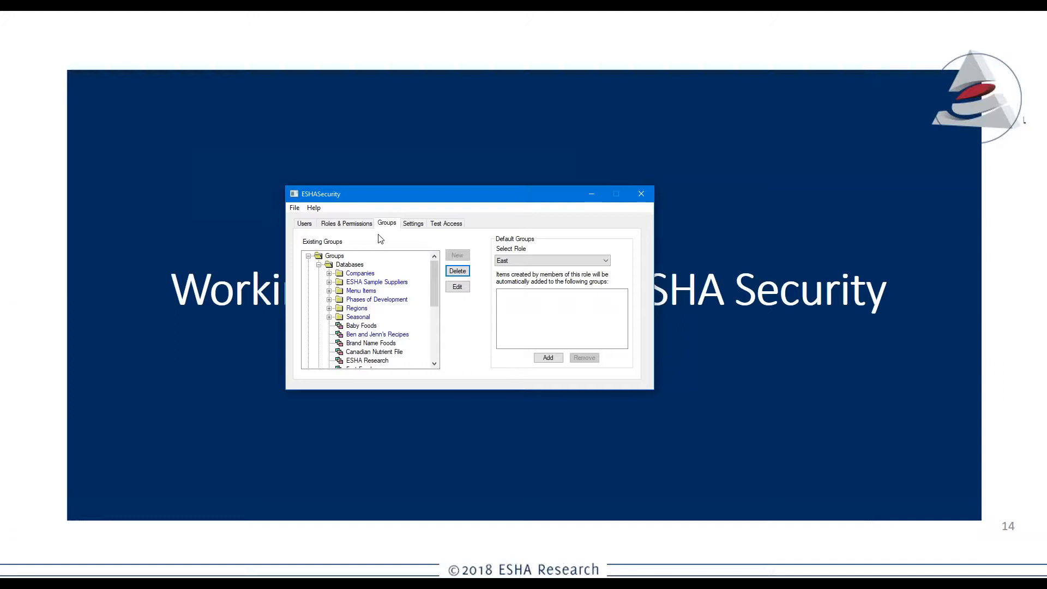
{"action": "scroll", "coordinate": [346, 319], "scroll_direction": "down", "scroll_amount": 2}
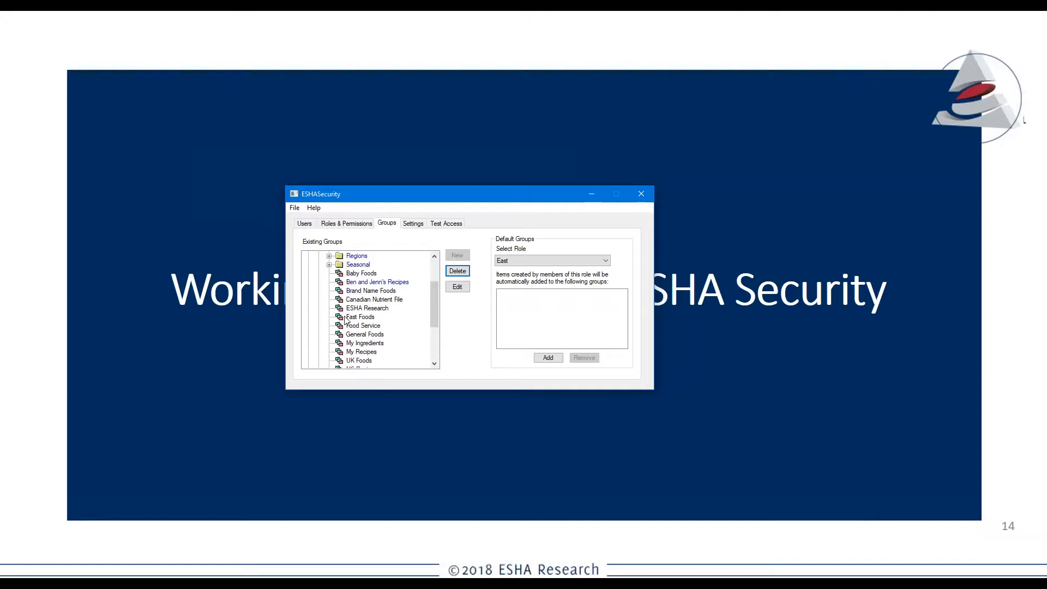
{"action": "scroll", "coordinate": [346, 319], "scroll_direction": "up", "scroll_amount": 2}
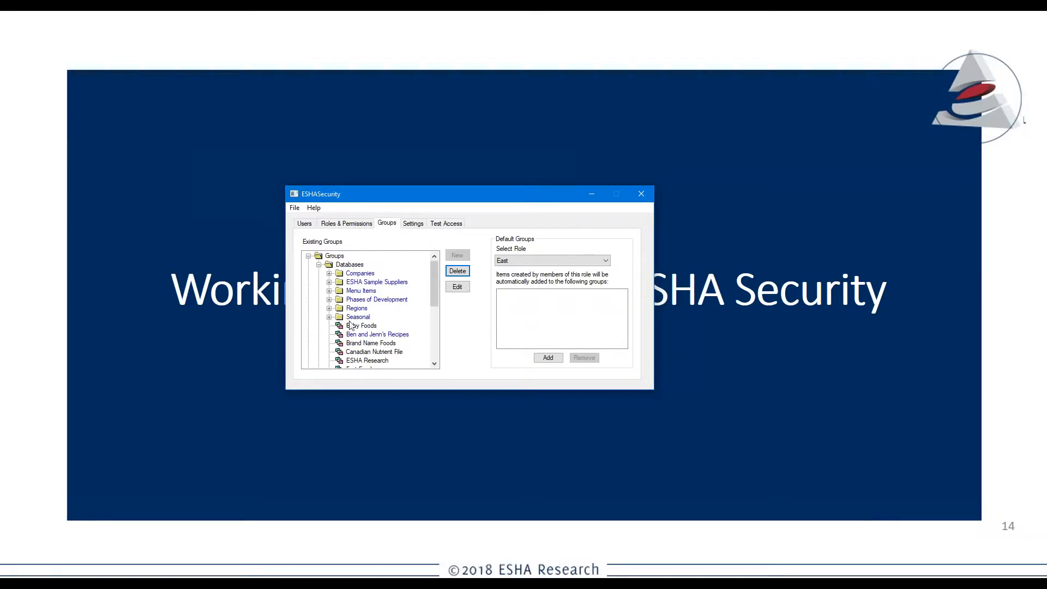
{"action": "left_click", "coordinate": [346, 265]}
{"action": "left_click", "coordinate": [456, 255]}
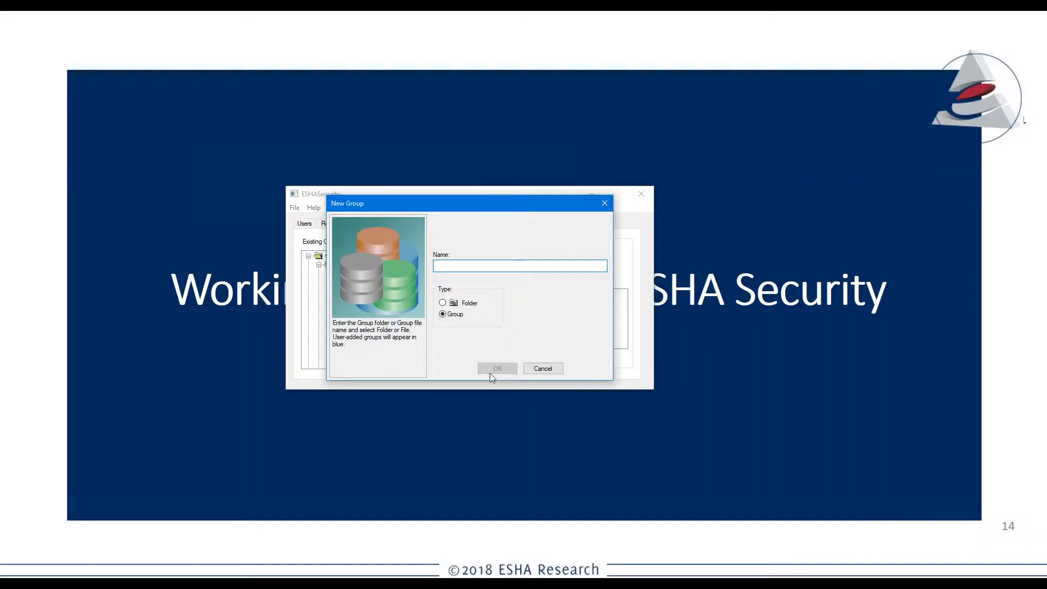
{"action": "left_click", "coordinate": [543, 368]}
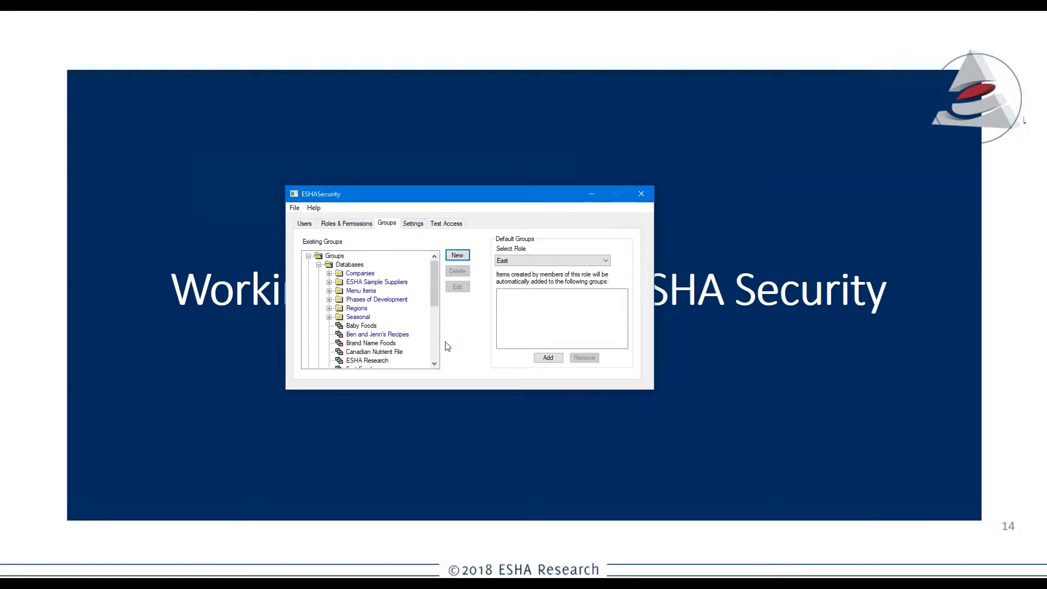